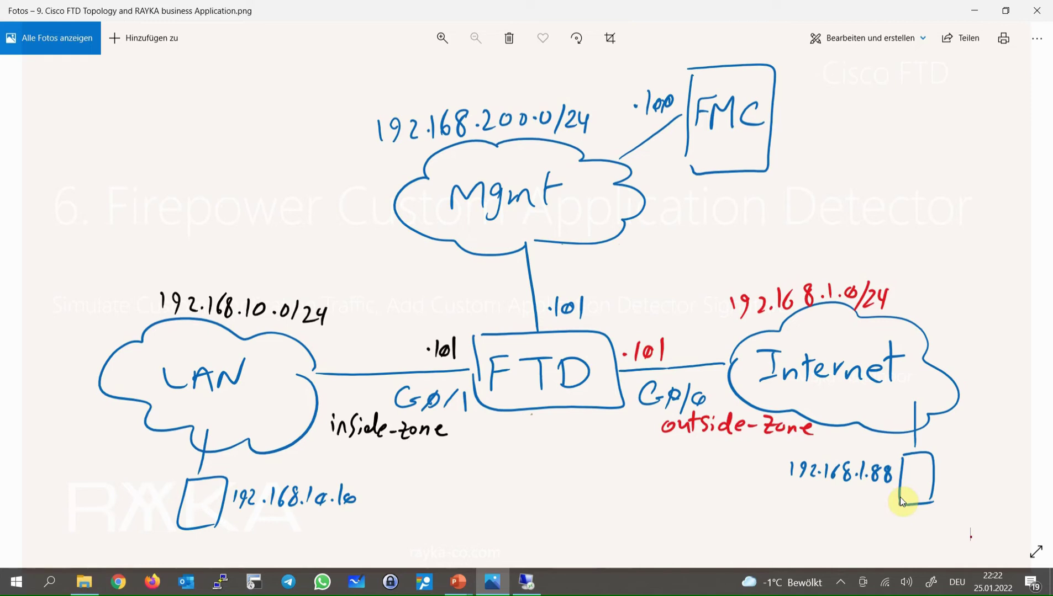
- Advance to the RAYKA business application specification image, then switch to the remote desktop session
{"action": "key", "text": "Right"}
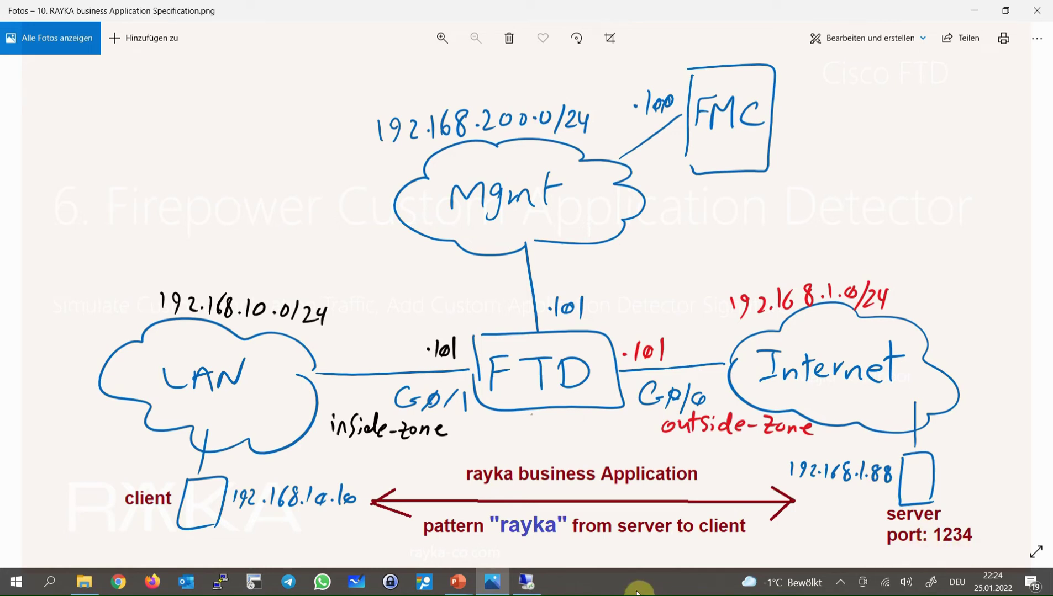
{"action": "left_click", "coordinate": [526, 581]}
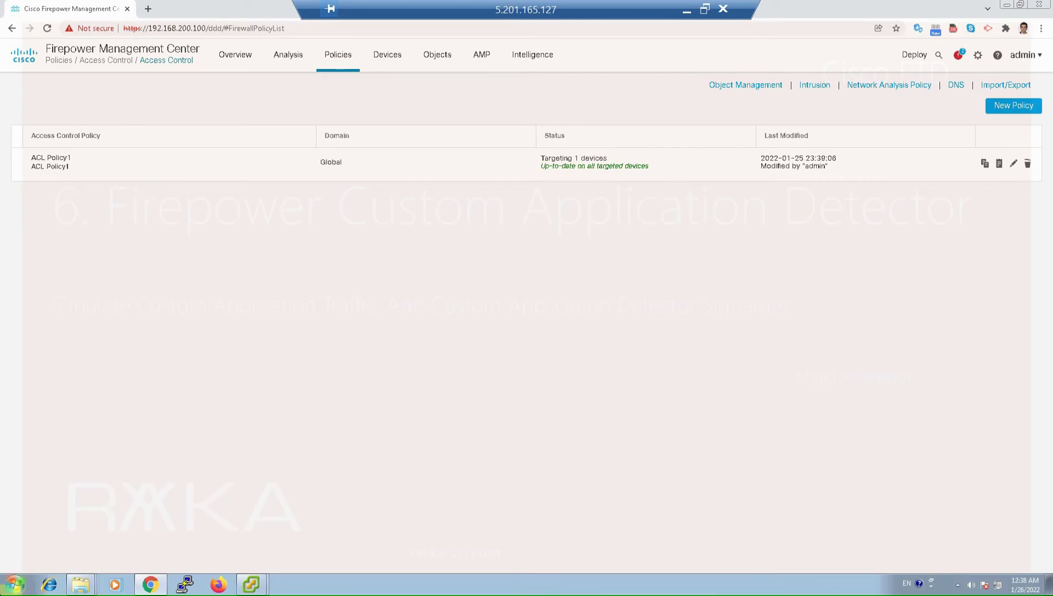
- Launch the TcpClientServer program from the Start menu search
{"action": "left_click", "coordinate": [14, 584]}
{"action": "type", "text": "tcp"}
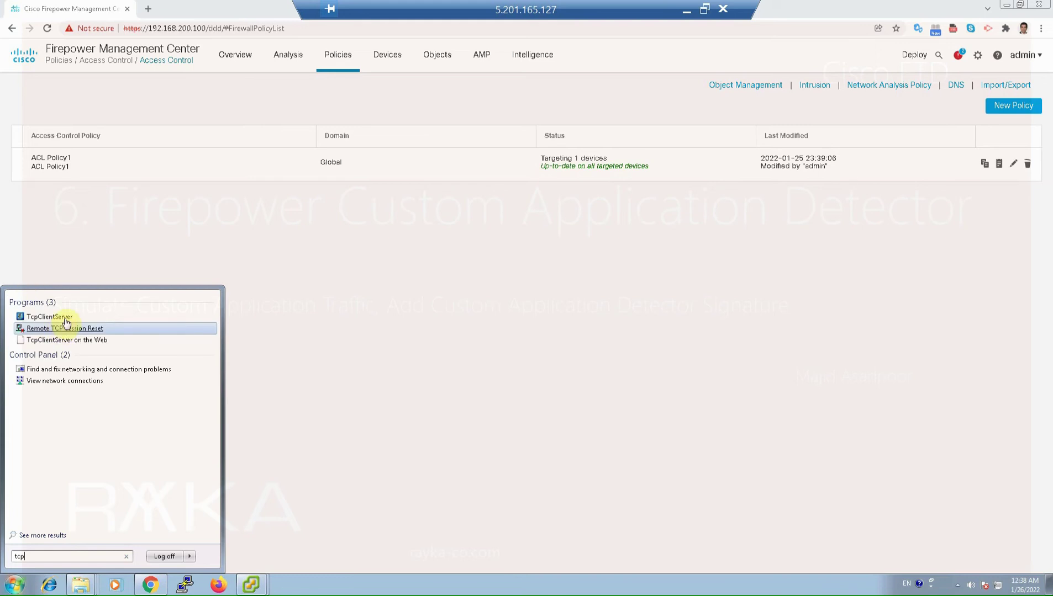
{"action": "left_click", "coordinate": [84, 395]}
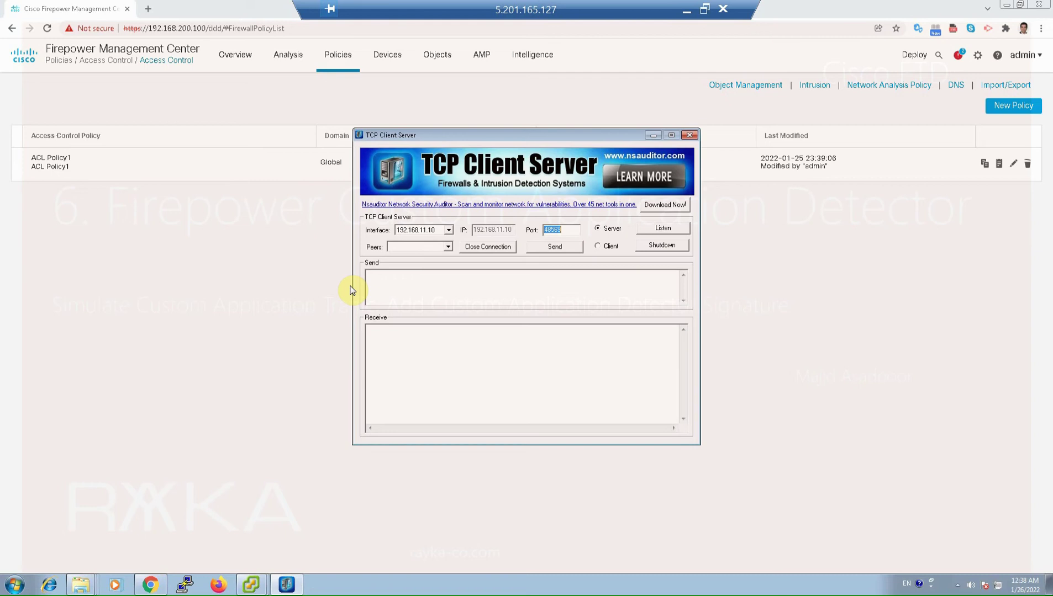
- Launch Wireshark from the Start menu search to reach its welcome page
{"action": "left_click", "coordinate": [14, 584]}
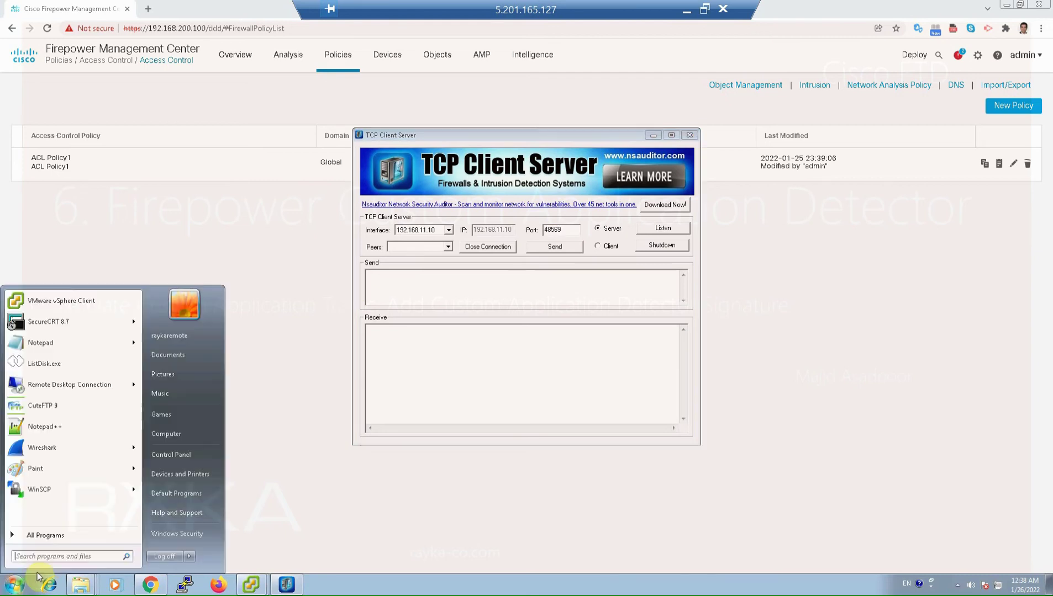
{"action": "type", "text": "cmd"}
{"action": "key", "text": "Return"}
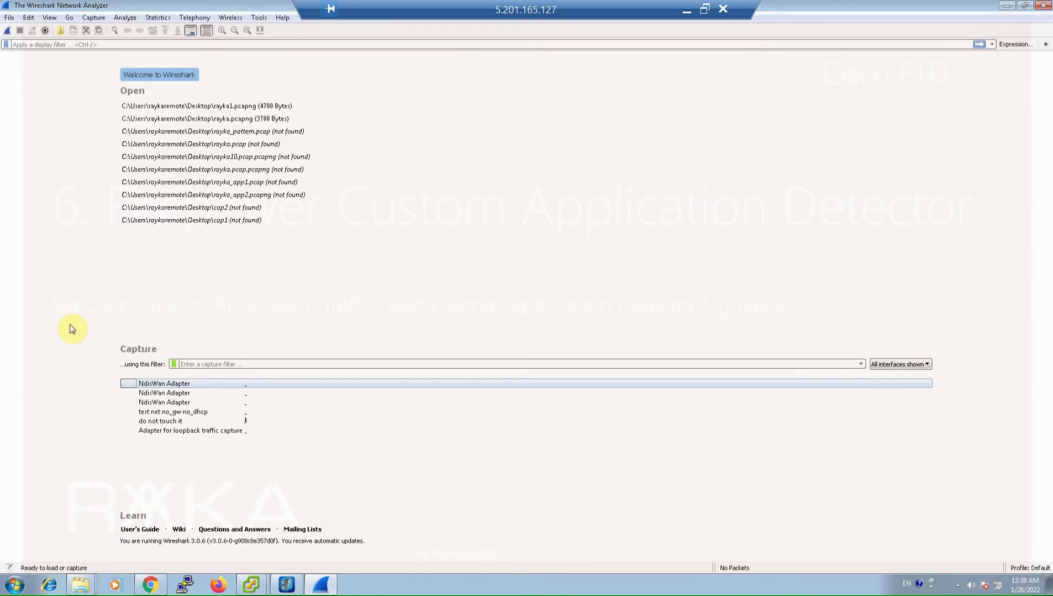
- Capture live on the 'do not touch it' interface, inspect one packet, then return to Firepower
{"action": "double_click", "coordinate": [160, 422]}
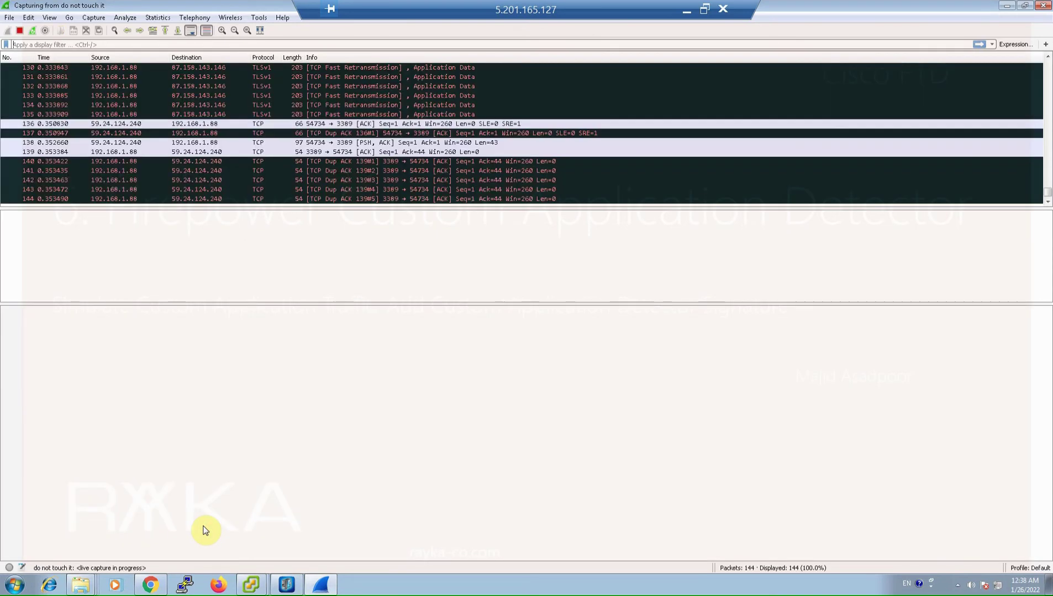
{"action": "left_click", "coordinate": [145, 394]}
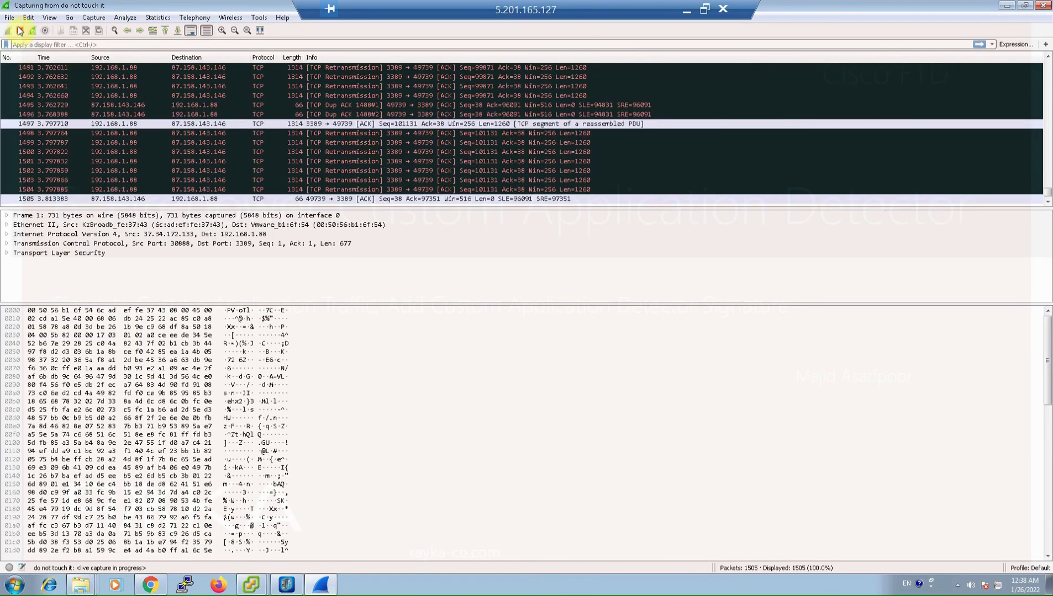
{"action": "left_click", "coordinate": [150, 585]}
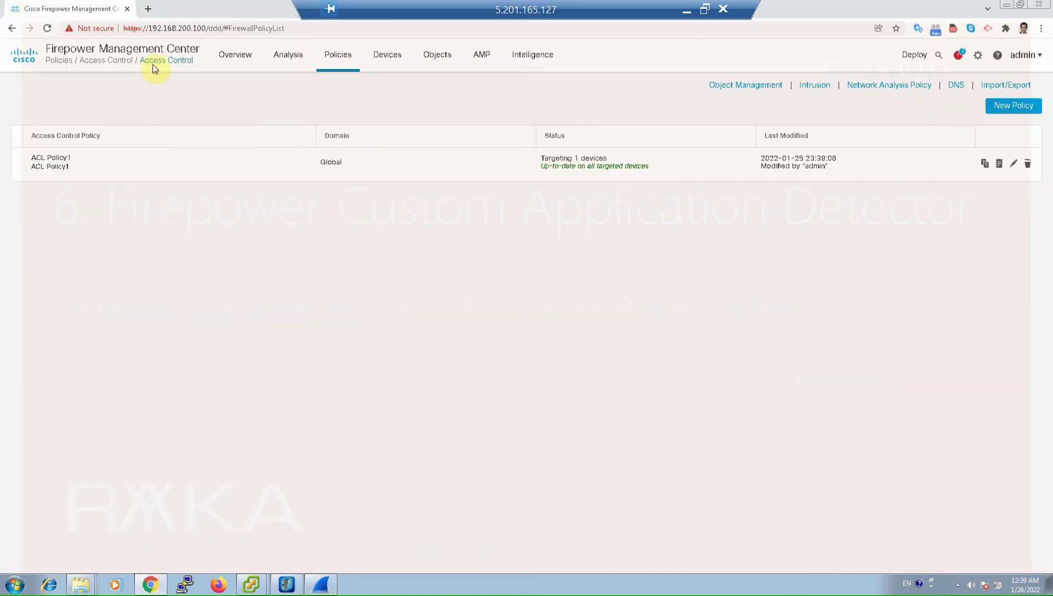
- Edit ACL Policy1 and add a rule named permit_all inserted above rule 1
{"action": "left_click", "coordinate": [1014, 165]}
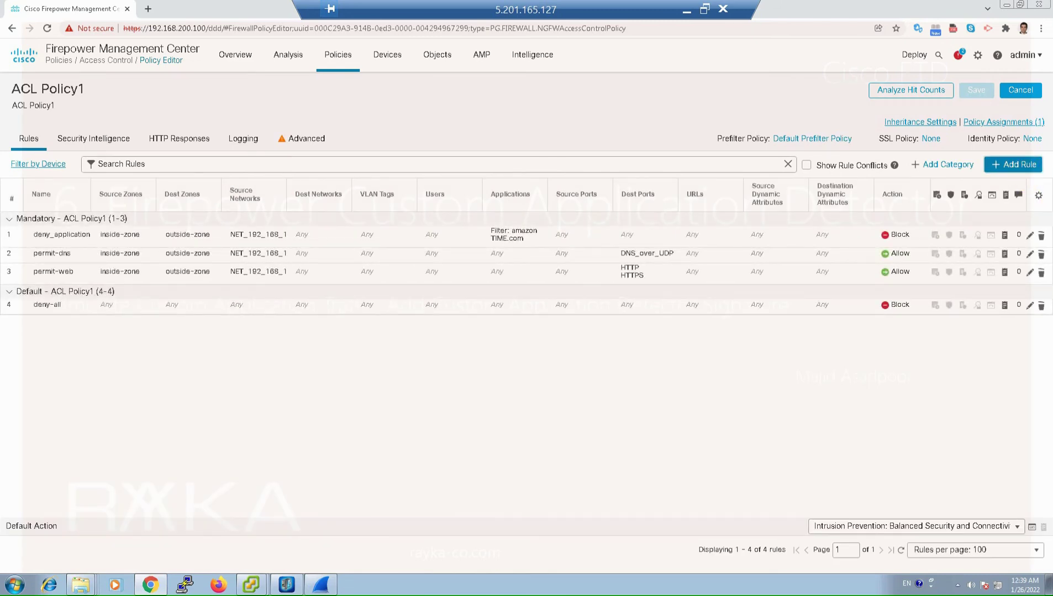
{"action": "left_click", "coordinate": [1013, 164]}
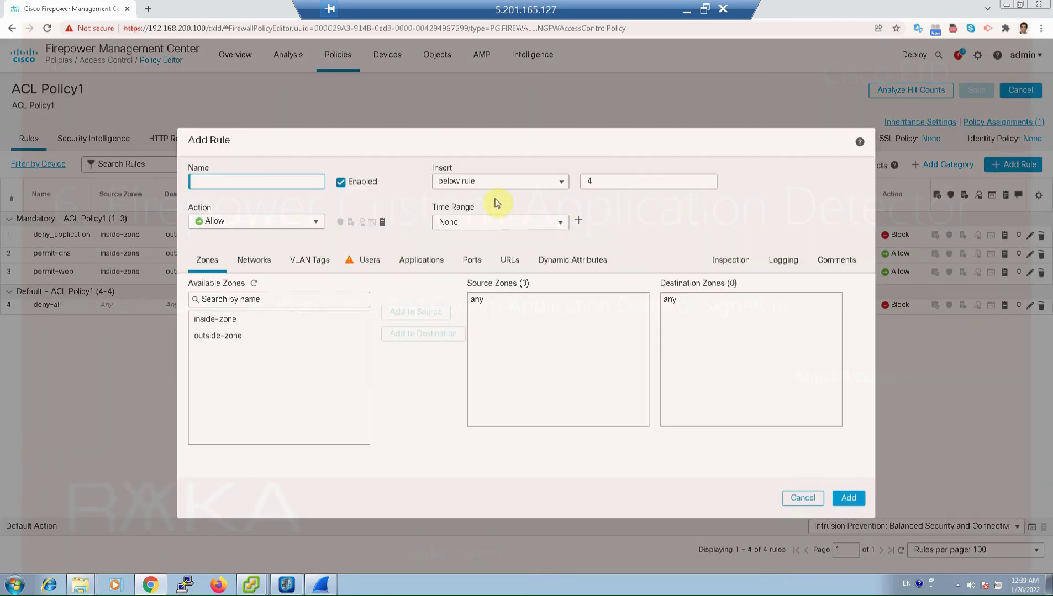
{"action": "left_click", "coordinate": [554, 183]}
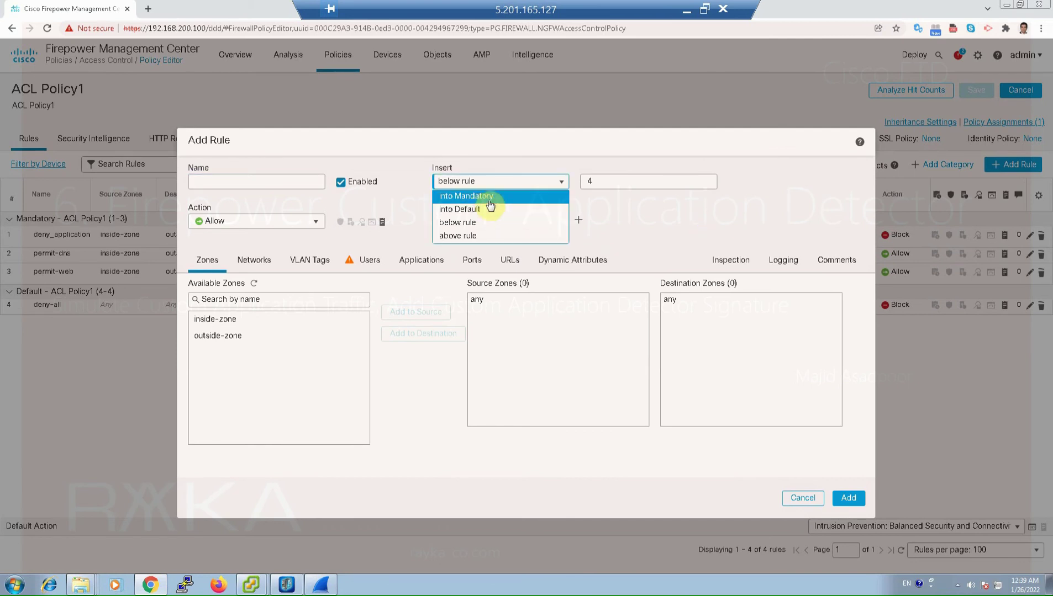
{"action": "left_click", "coordinate": [470, 236]}
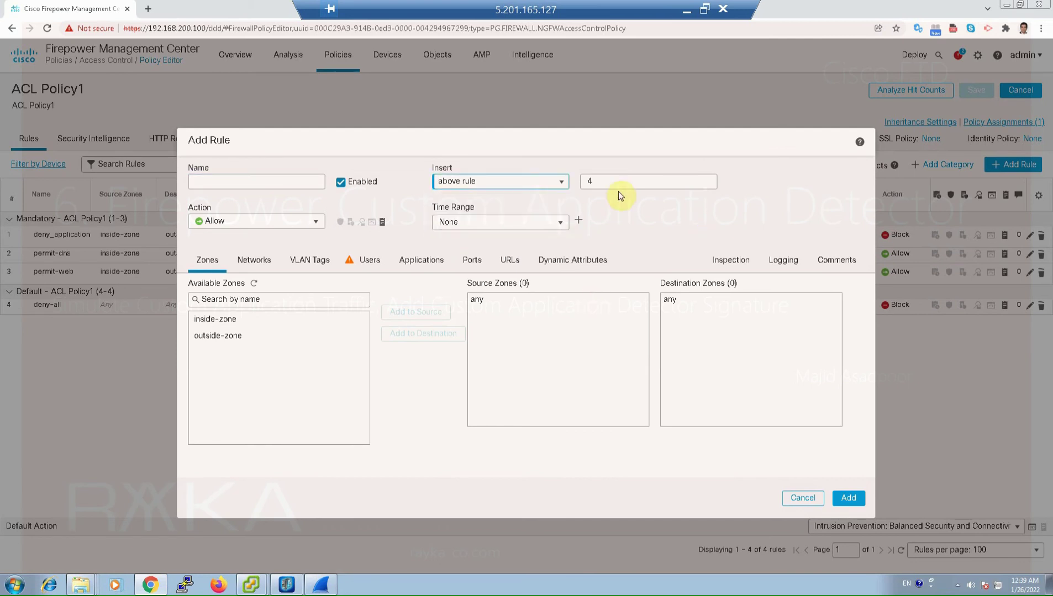
{"action": "left_click", "coordinate": [621, 176]}
{"action": "key", "text": "BackSpace"}
{"action": "type", "text": "1"}
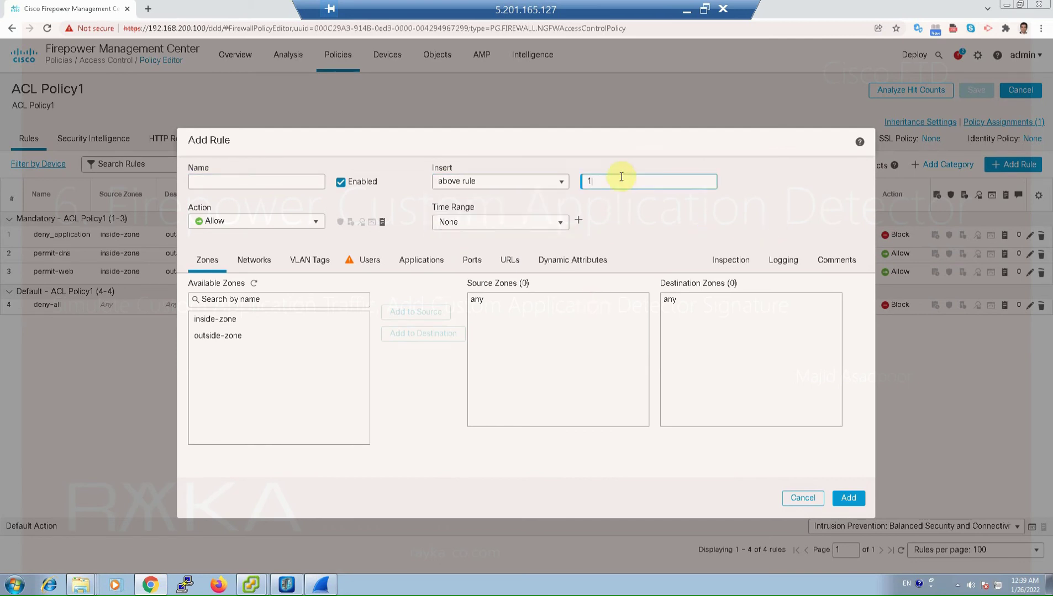
{"action": "key", "text": "shift+Tab"}
{"action": "key", "text": "shift+Tab"}
{"action": "key", "text": "shift+Tab"}
{"action": "type", "text": "pl"}
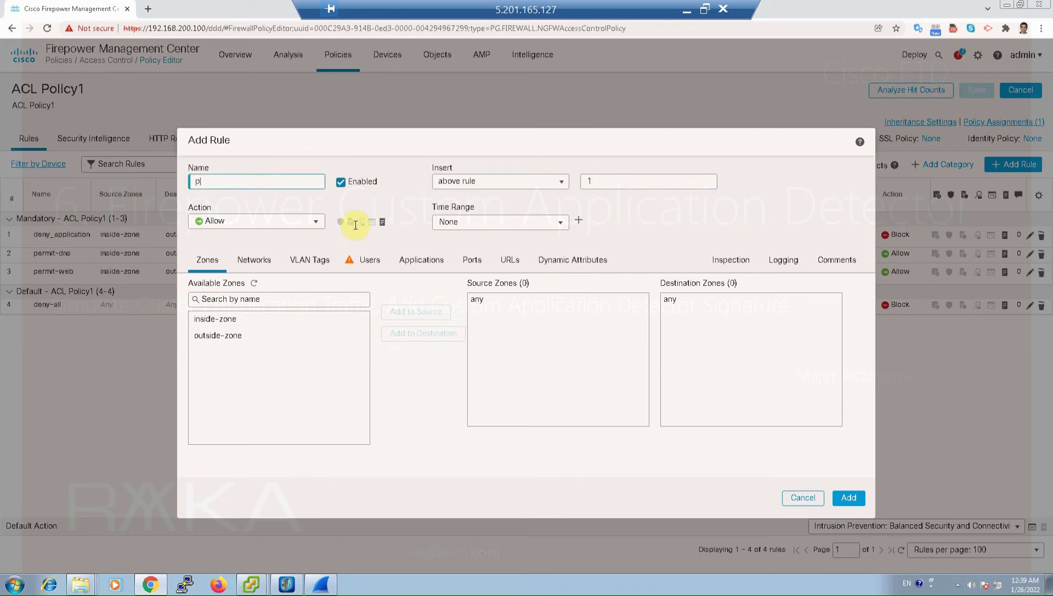
{"action": "type", "text": "ermit_all"}
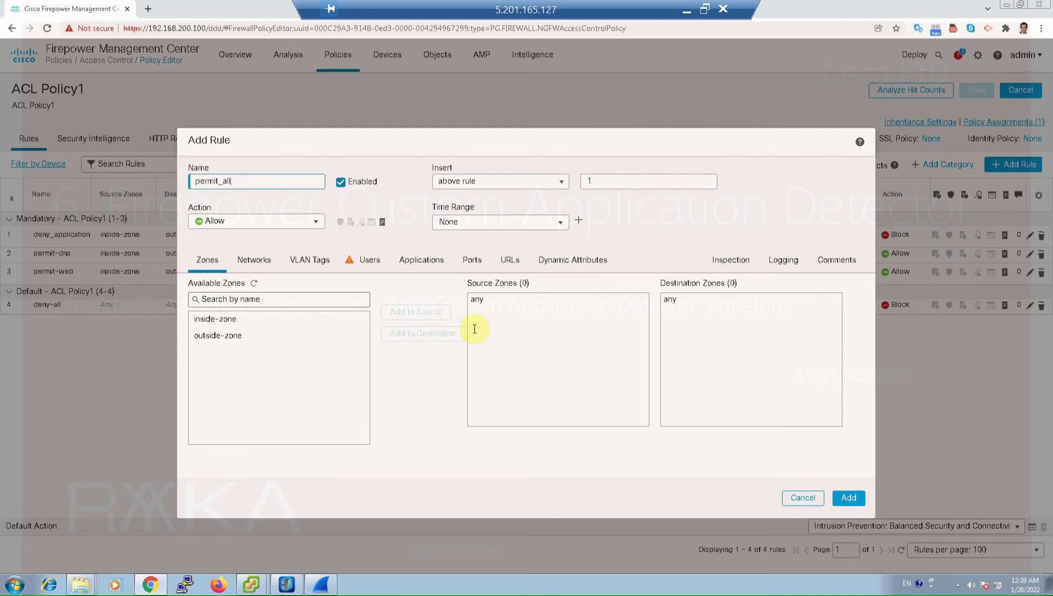
- Enable logging at beginning and end of connection for permit_all and save ACL Policy1
{"action": "left_click", "coordinate": [247, 263]}
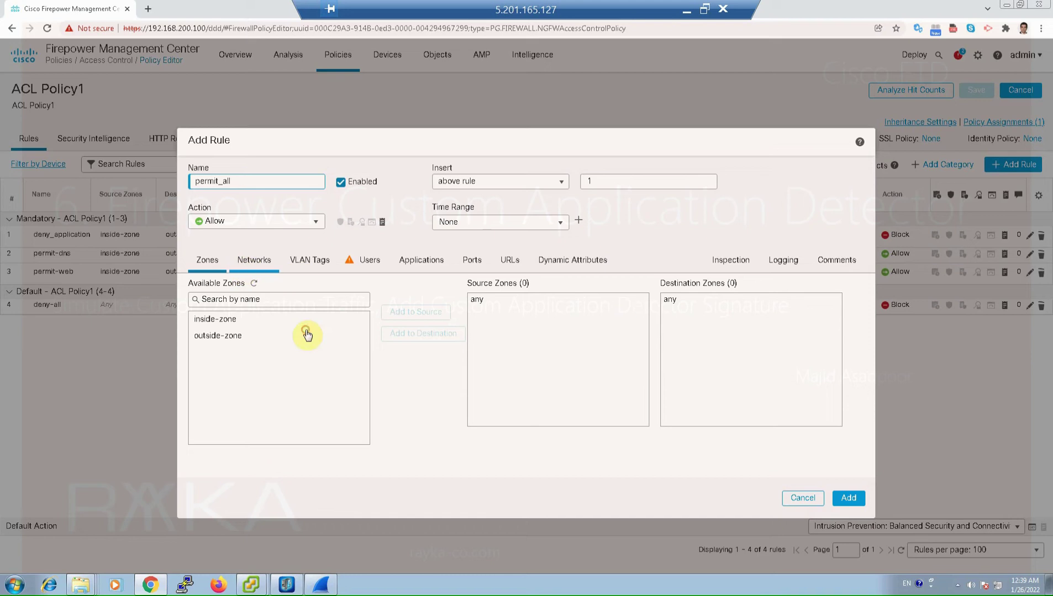
{"action": "left_click", "coordinate": [439, 263]}
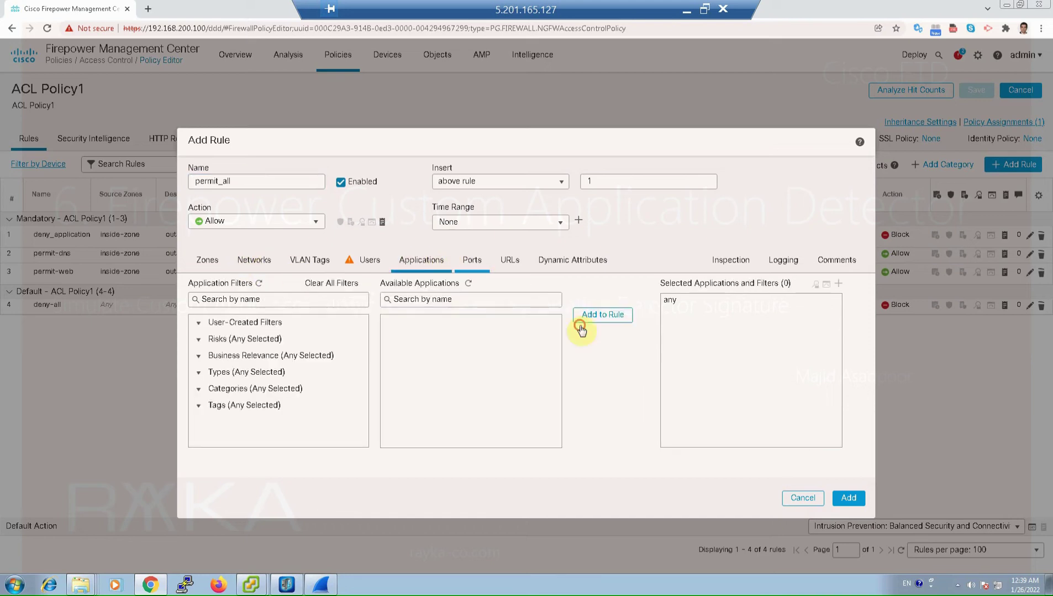
{"action": "left_click", "coordinate": [472, 261]}
{"action": "left_click", "coordinate": [781, 263]}
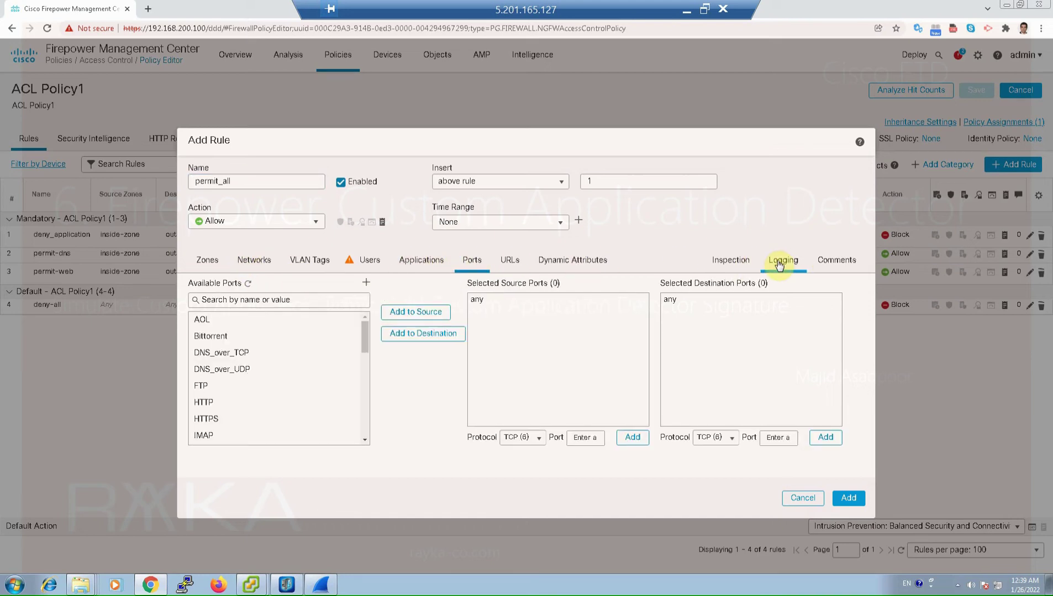
{"action": "left_click", "coordinate": [193, 284]}
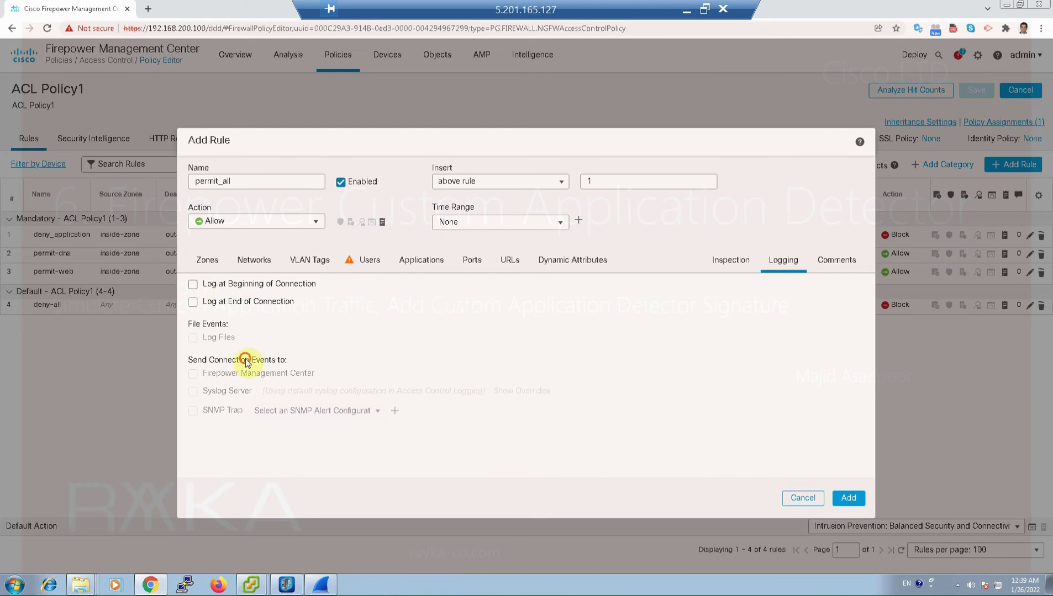
{"action": "key", "text": "Tab"}
{"action": "key", "text": "space"}
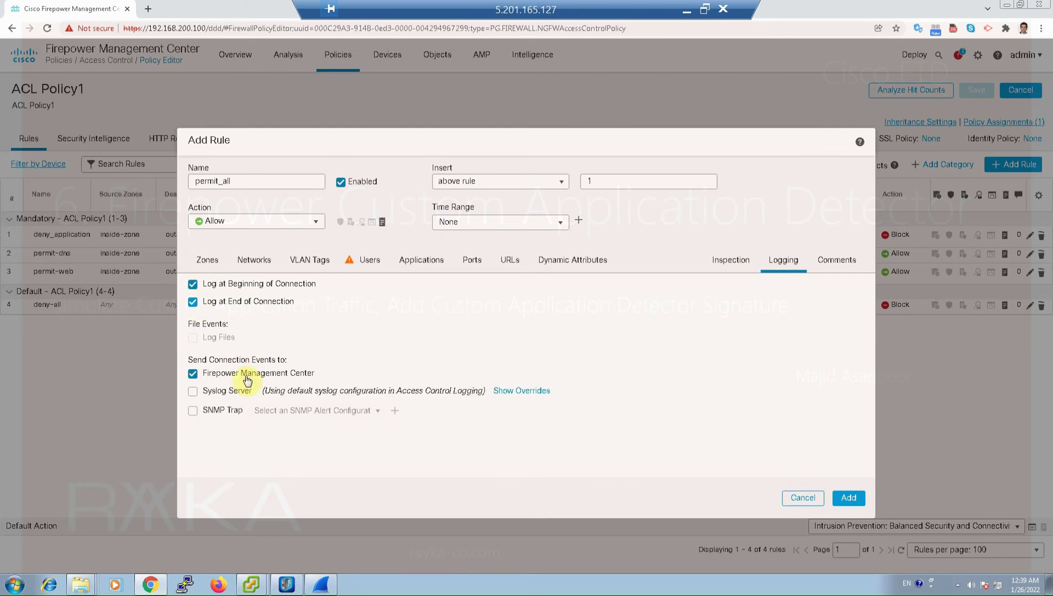
{"action": "left_click", "coordinate": [213, 263]}
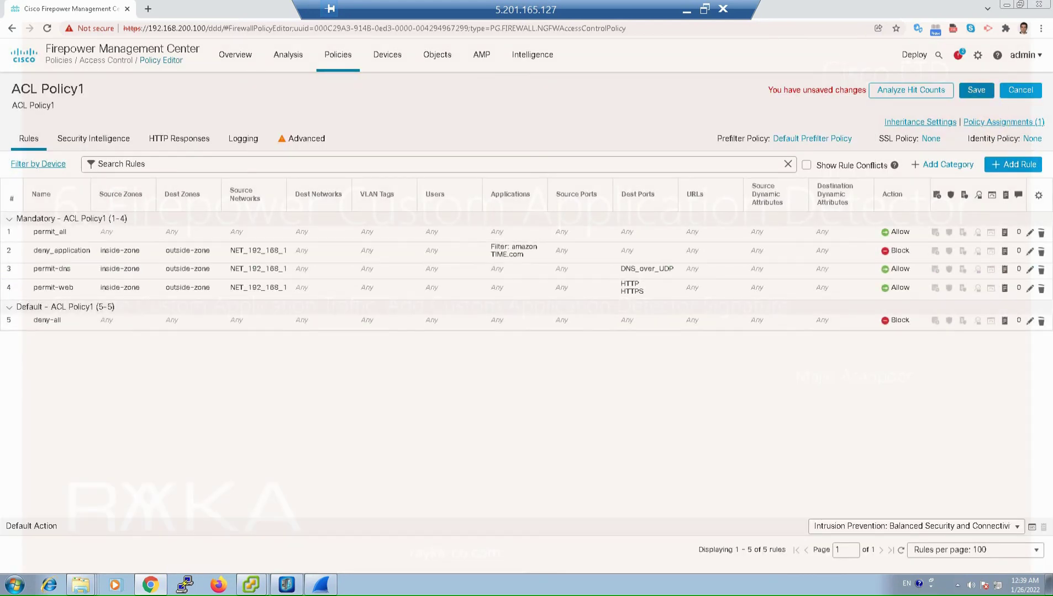
{"action": "left_click", "coordinate": [976, 90]}
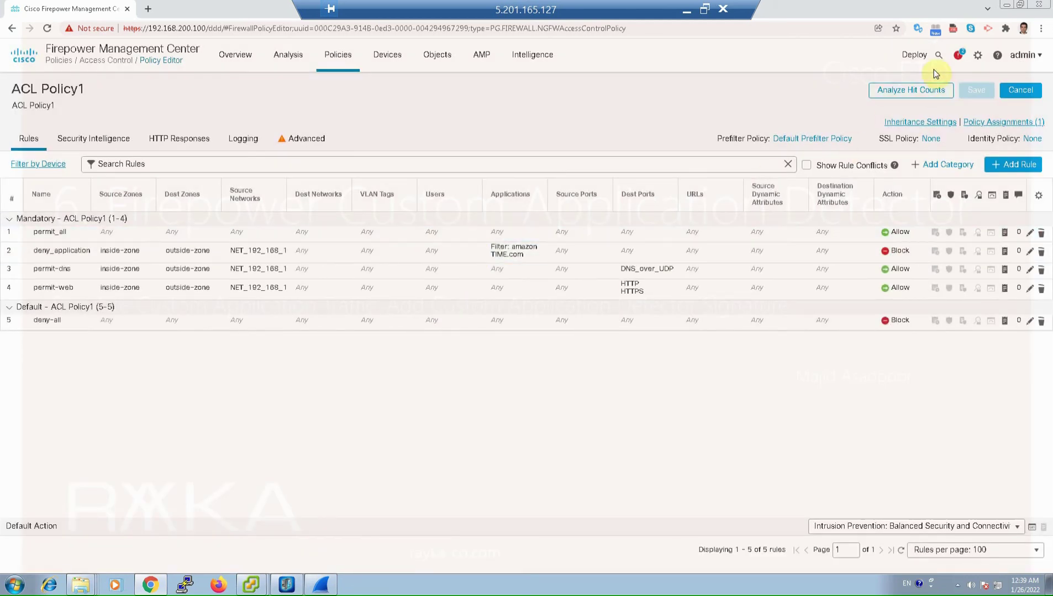
- Deploy the pending policy changes to device 192.168.200.101 and return to the Wireshark capture
{"action": "left_click", "coordinate": [914, 55]}
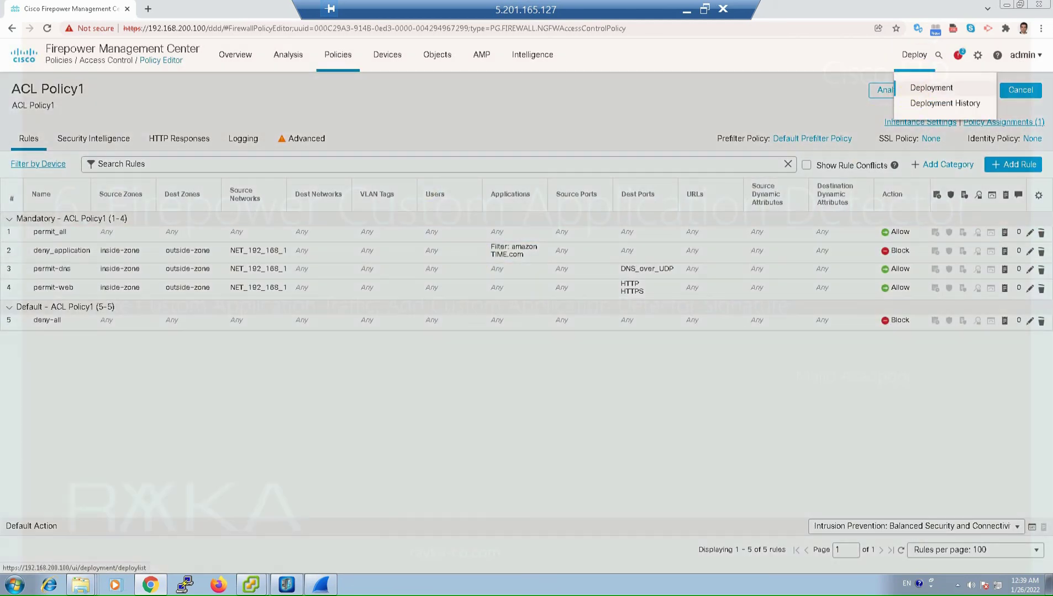
{"action": "left_click", "coordinate": [931, 88]}
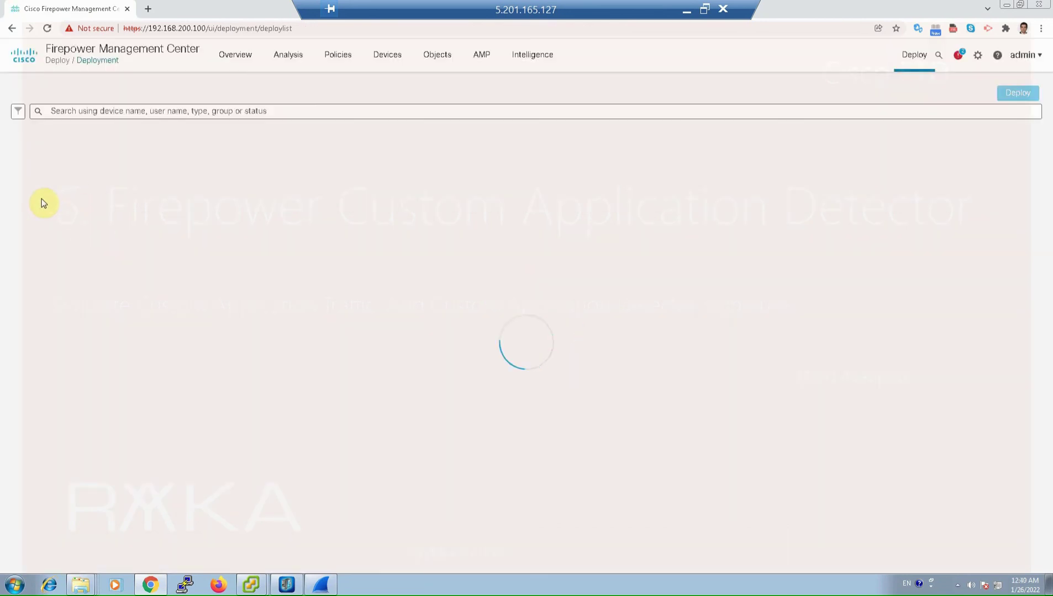
{"action": "left_click", "coordinate": [40, 150]}
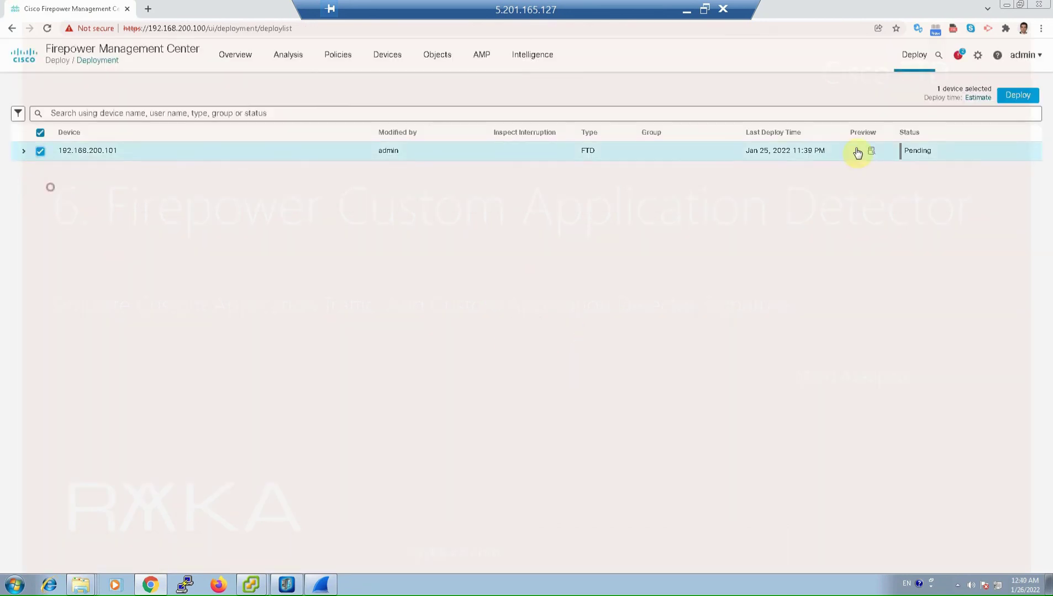
{"action": "left_click", "coordinate": [1022, 96]}
{"action": "left_click", "coordinate": [659, 379]}
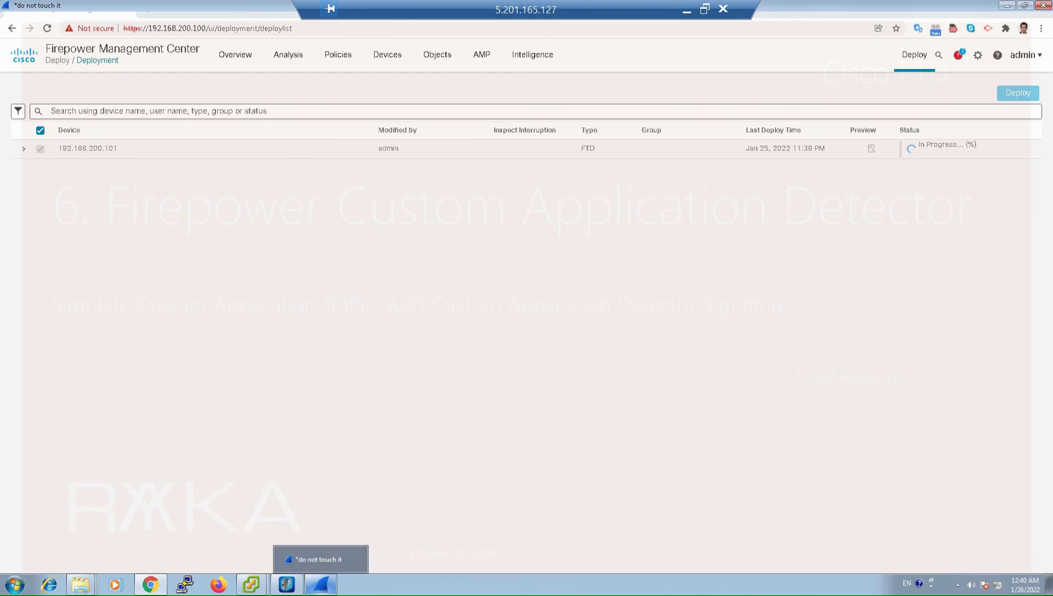
{"action": "left_click", "coordinate": [321, 584]}
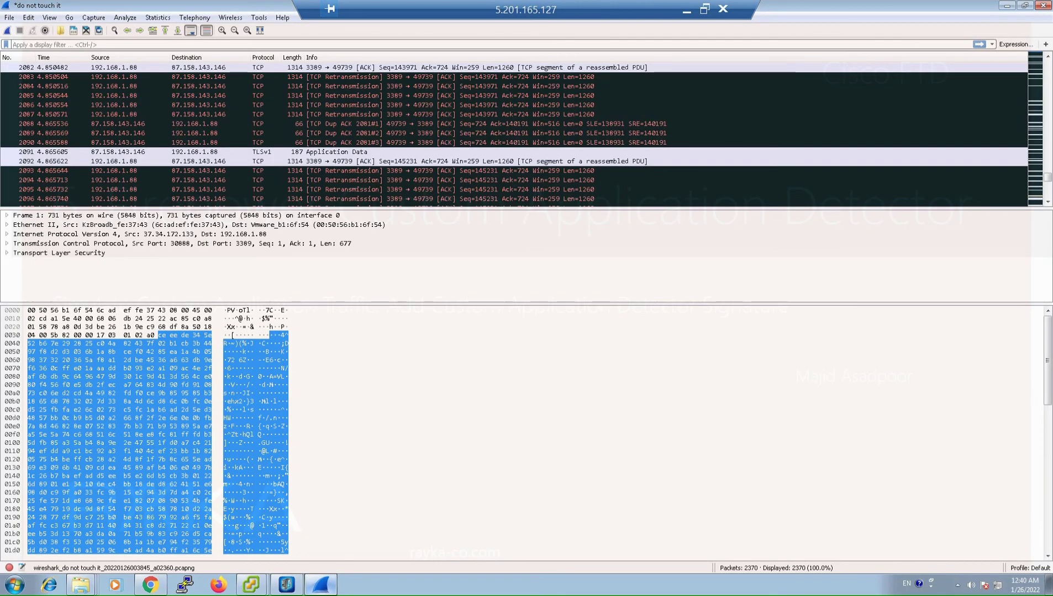
- Apply the Wireshark display filter tcp.port == 1234
{"action": "left_click", "coordinate": [111, 327]}
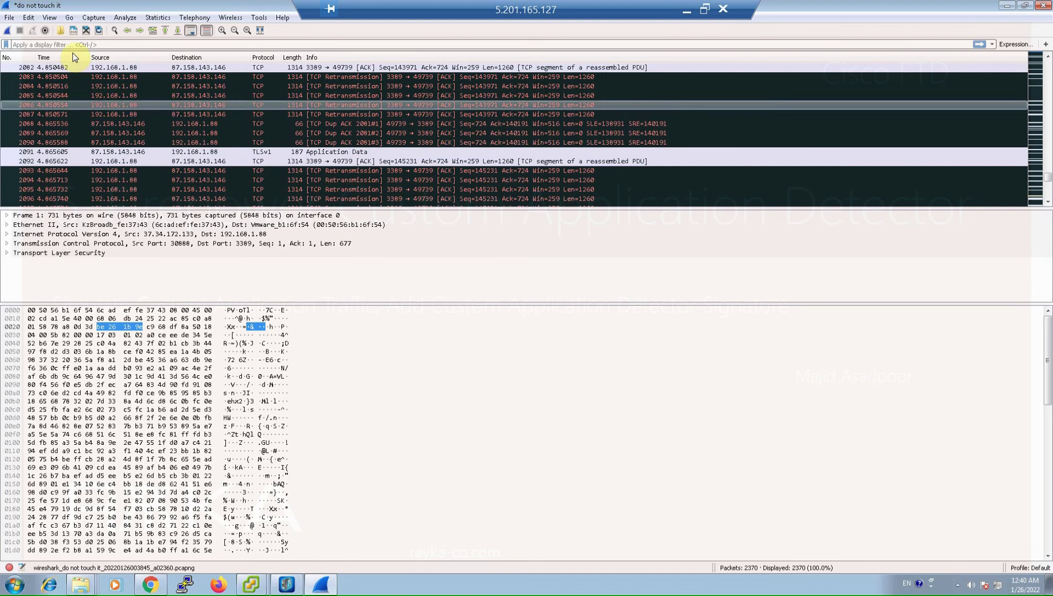
{"action": "type", "text": "tcp.port == 1234"}
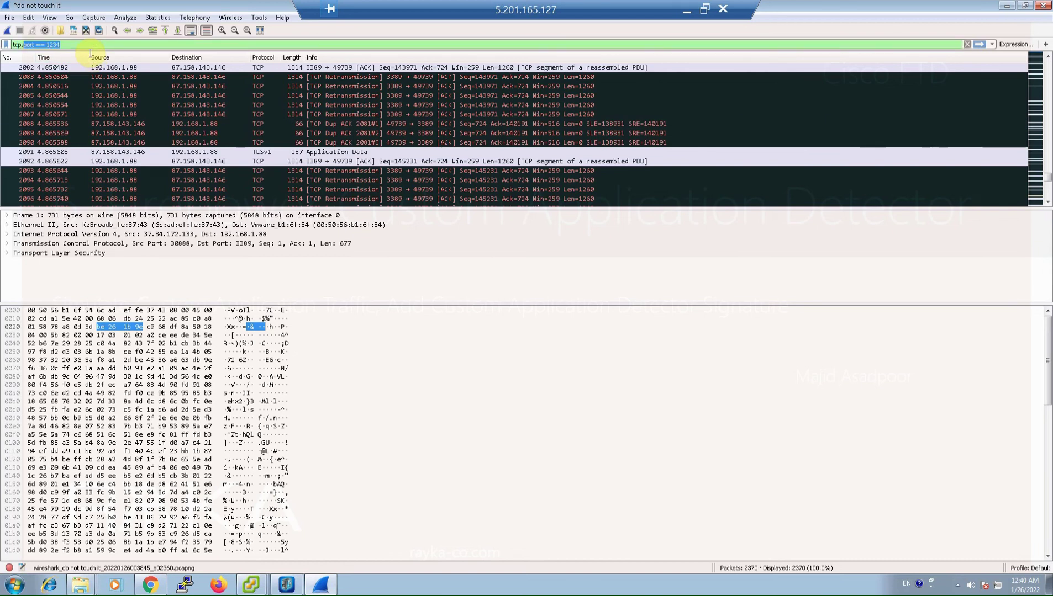
{"action": "key", "text": "shift+Right"}
{"action": "key", "text": "shift+Right"}
{"action": "key", "text": "shift+Right"}
{"action": "key", "text": "shift+Right"}
{"action": "key", "text": "shift+Right"}
{"action": "key", "text": "shift+Right"}
{"action": "key", "text": "shift+Right"}
{"action": "key", "text": "shift+Right"}
{"action": "key", "text": "End"}
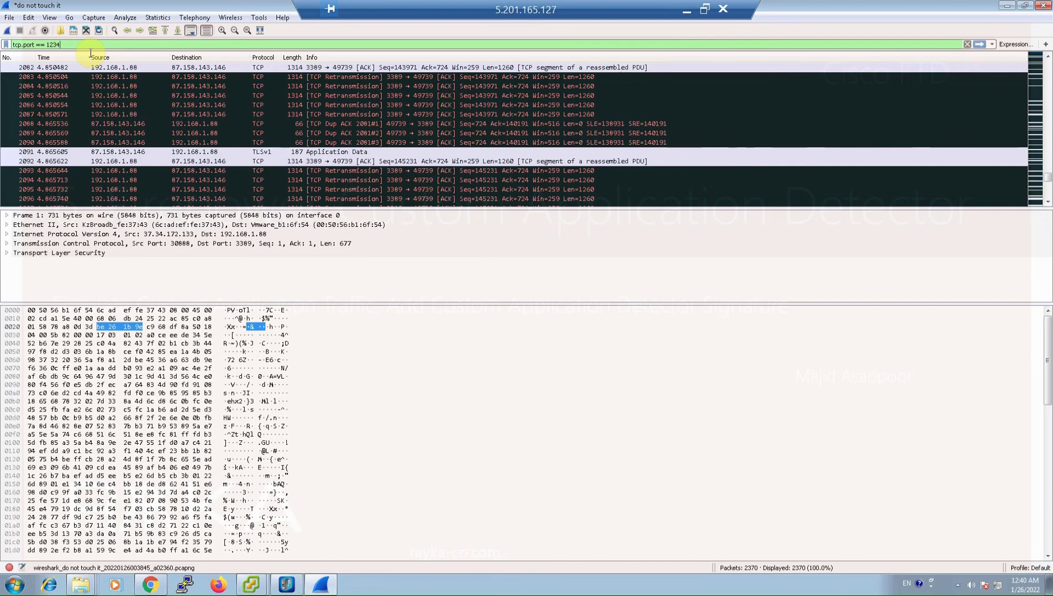
{"action": "key", "text": "Return"}
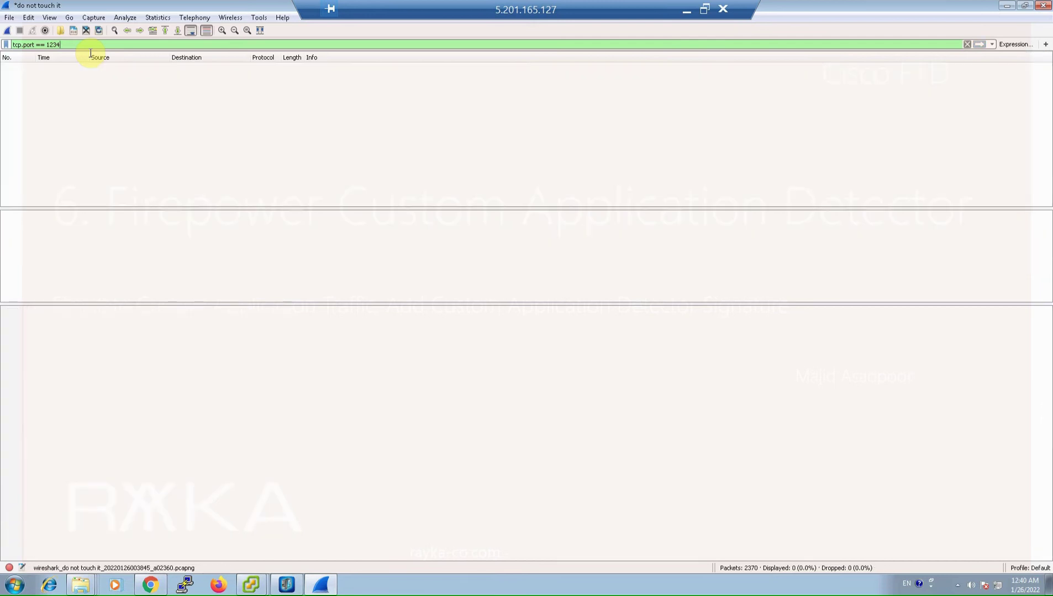
- Start a fresh live capture, continuing without saving the previous packets
{"action": "left_click", "coordinate": [8, 31]}
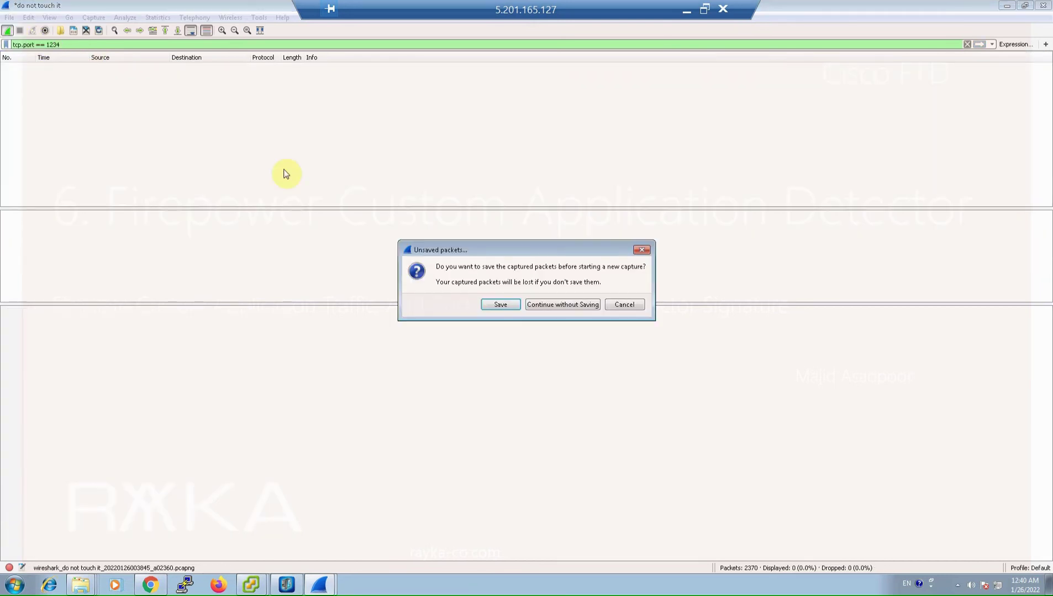
{"action": "key", "text": "Return"}
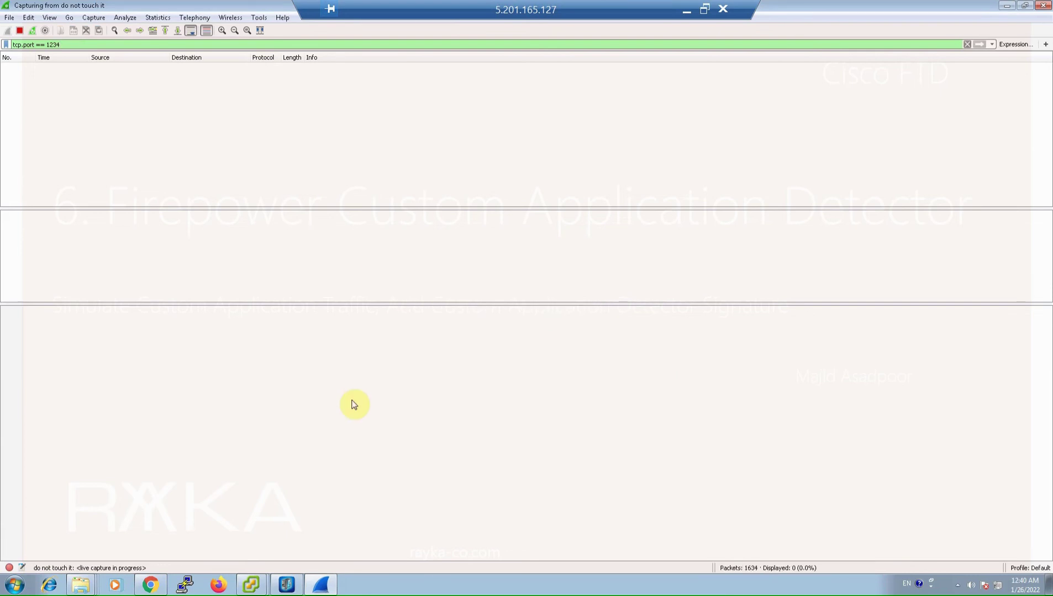
{"action": "left_click", "coordinate": [292, 587]}
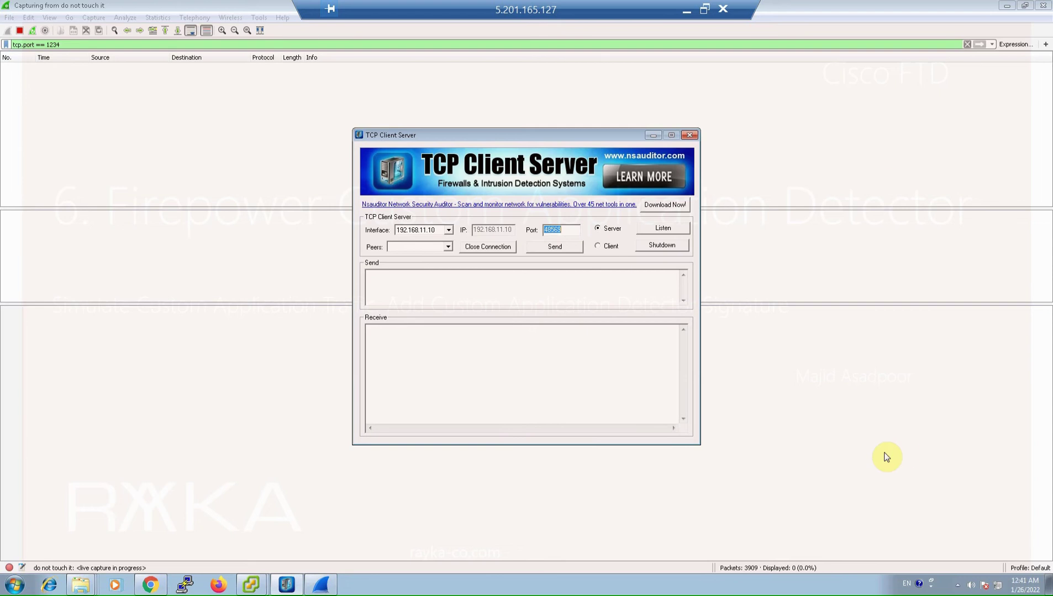
- Set TCP Client Server to interface 192.168.1.88, port 1234, and start listening in server mode
{"action": "left_click", "coordinate": [448, 230]}
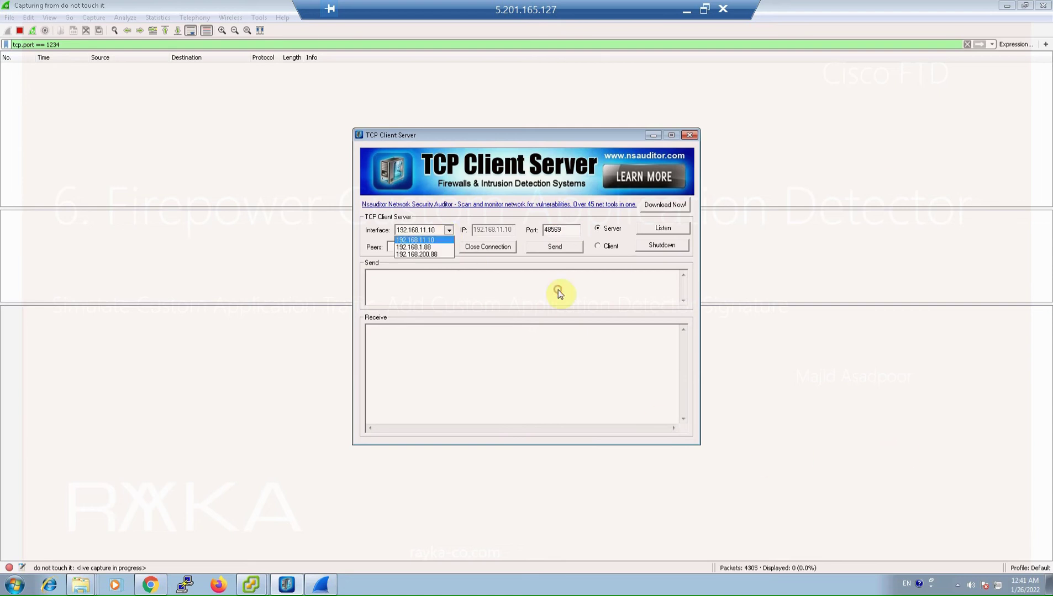
{"action": "left_click", "coordinate": [434, 246]}
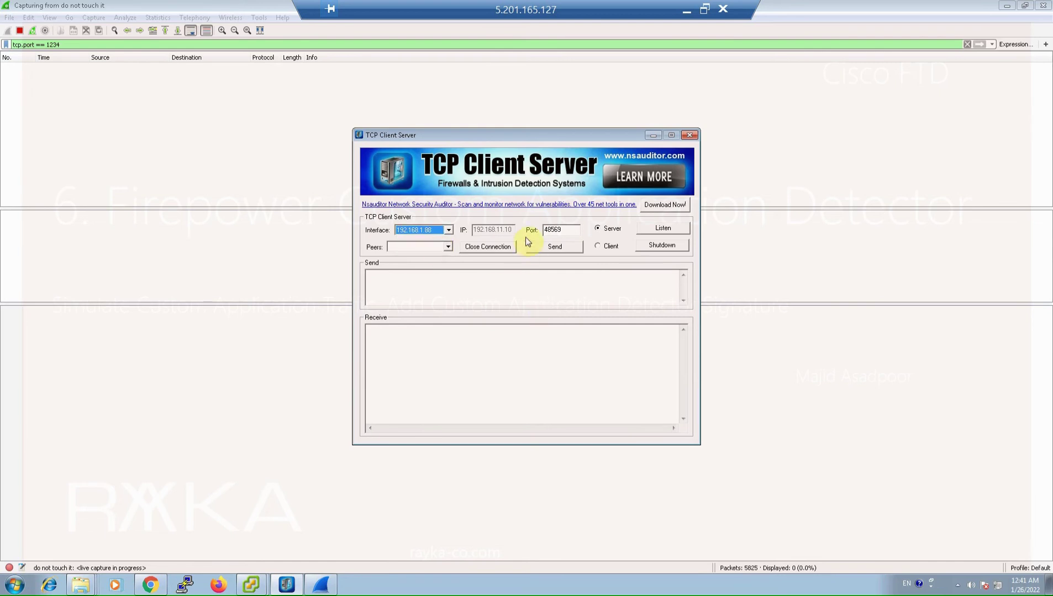
{"action": "left_click", "coordinate": [569, 229]}
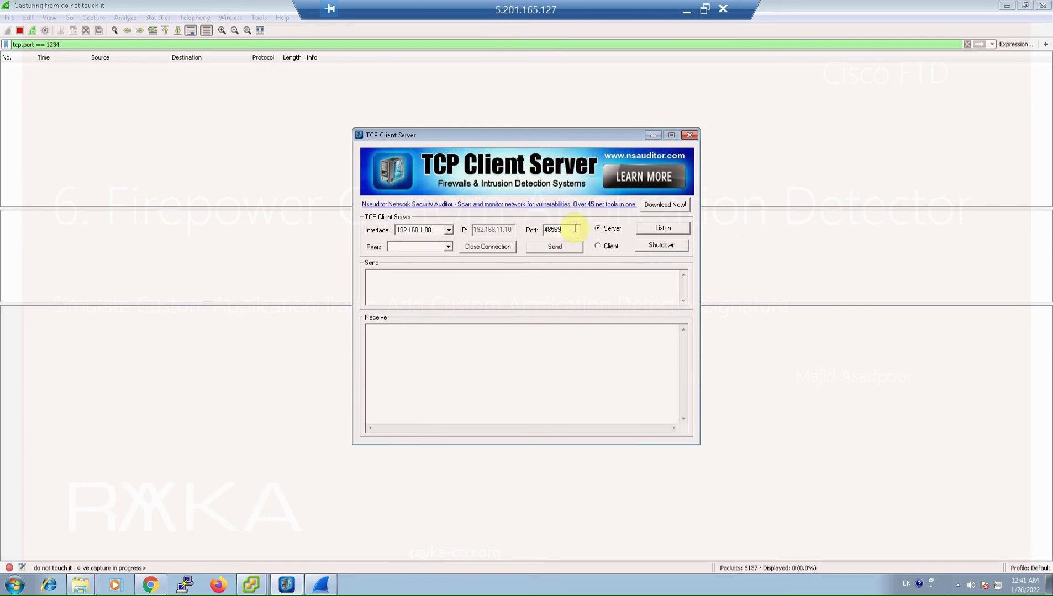
{"action": "key", "text": "BackSpace"}
{"action": "key", "text": "BackSpace"}
{"action": "key", "text": "BackSpace"}
{"action": "type", "text": "1234"}
{"action": "left_click", "coordinate": [663, 230]}
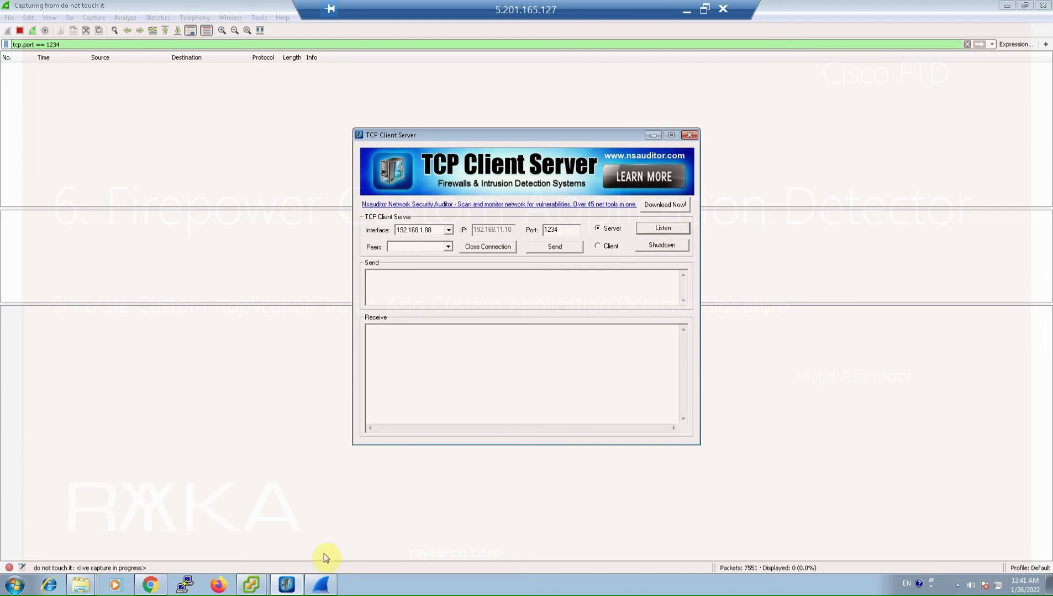
- In the Windows7-Test VM console, launch TcpClientServer from the guest's Start search
{"action": "mouse_move", "coordinate": [254, 584]}
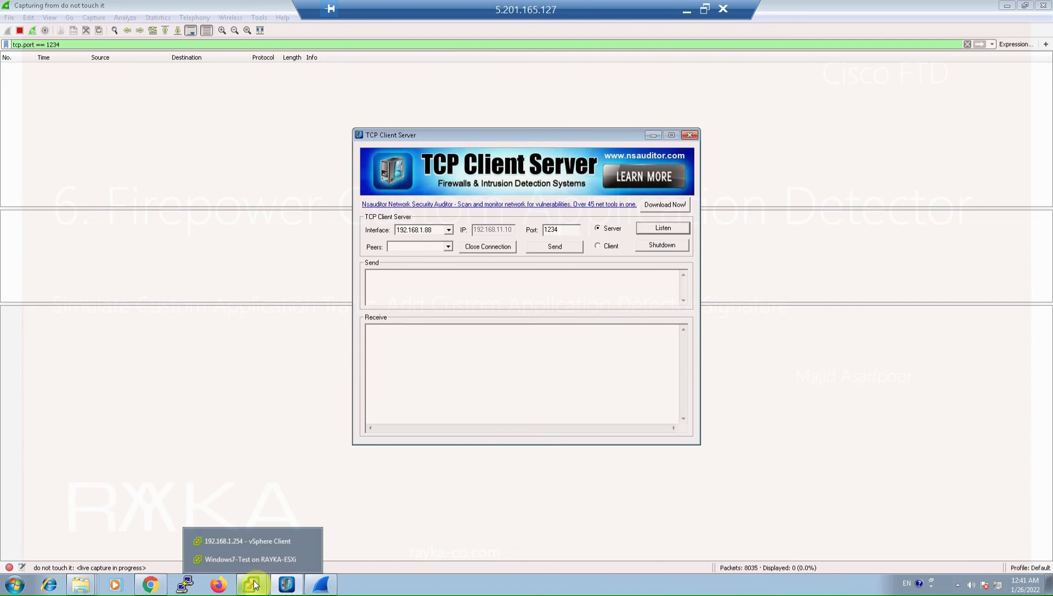
{"action": "left_click", "coordinate": [253, 560]}
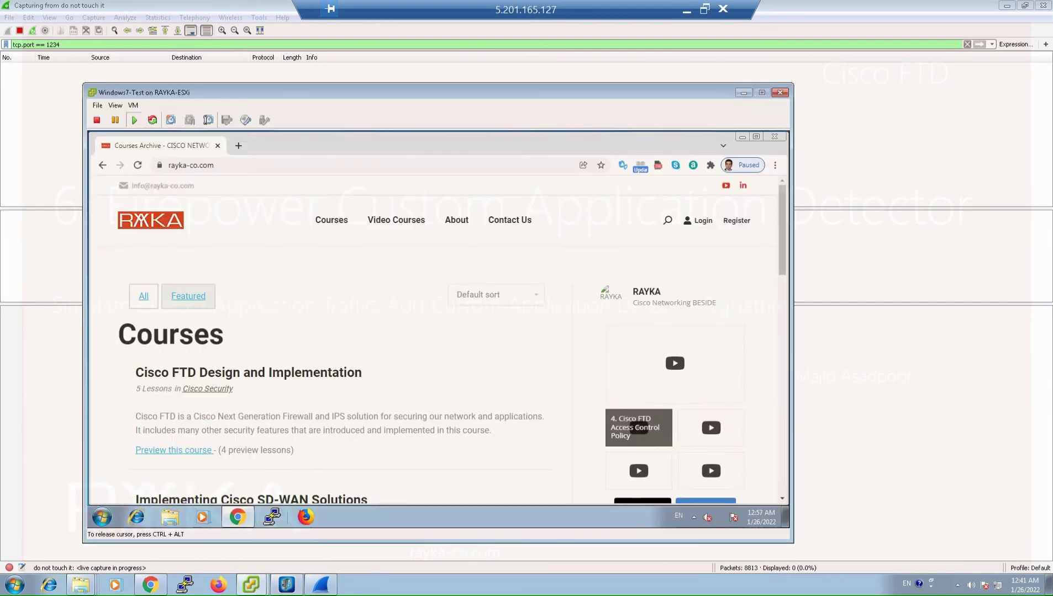
{"action": "left_click", "coordinate": [103, 518]}
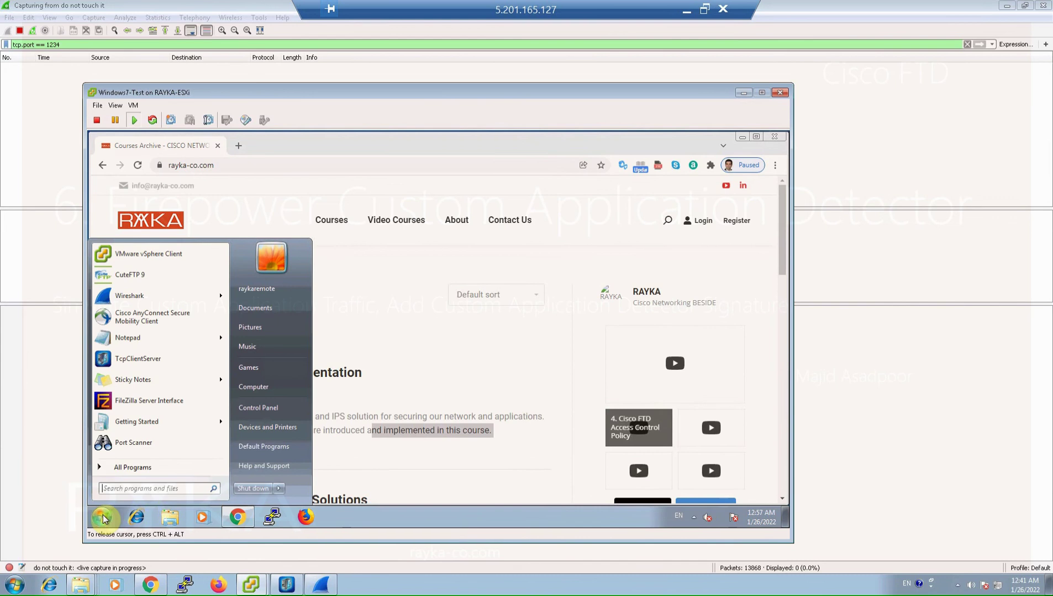
{"action": "type", "text": "tcp"}
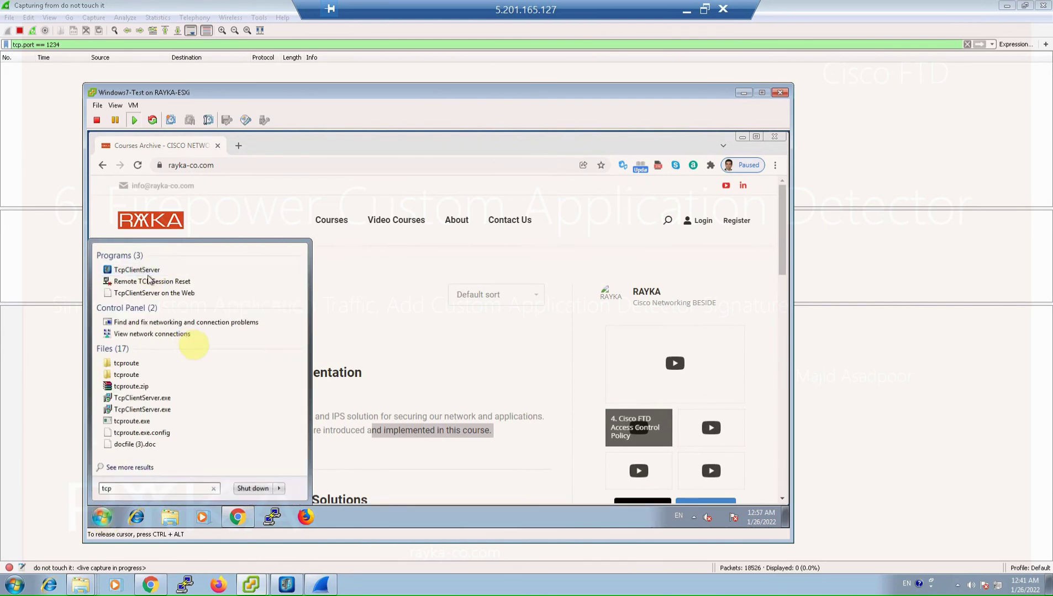
{"action": "key", "text": "Return"}
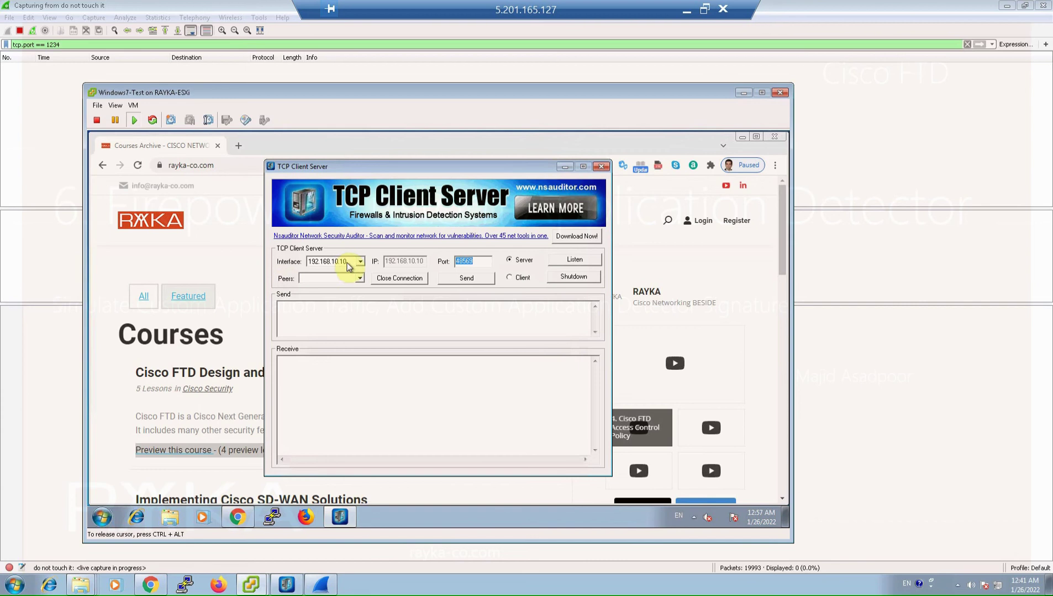
- Switch the guest TCP Client Server to Client mode targeting 192.168.1.88 on port 1234
{"action": "left_click", "coordinate": [509, 278]}
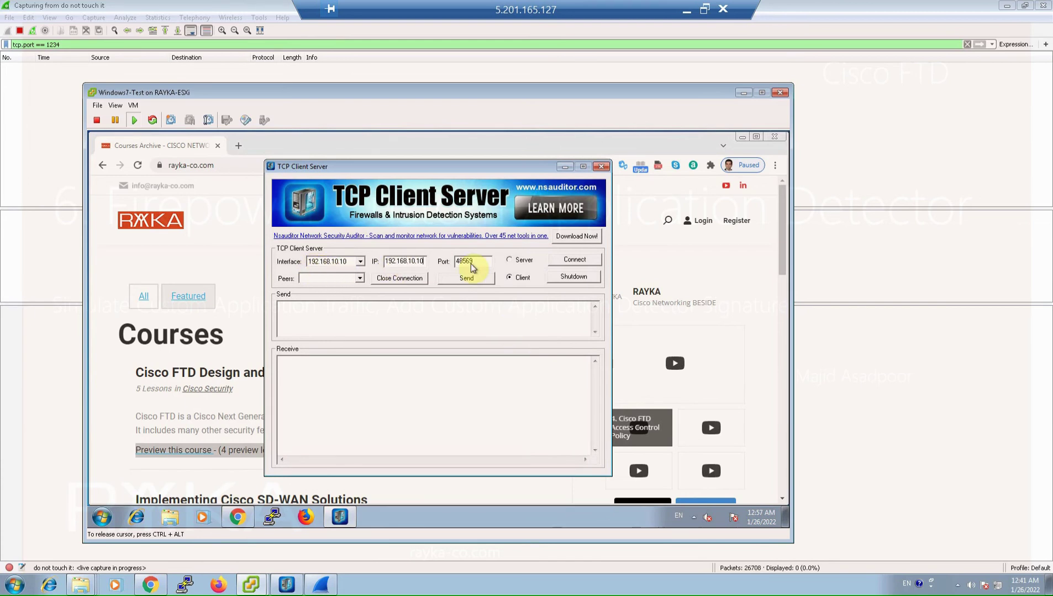
{"action": "key", "text": "BackSpace"}
{"action": "key", "text": "BackSpace"}
{"action": "key", "text": "BackSpace"}
{"action": "key", "text": "BackSpace"}
{"action": "key", "text": "BackSpace"}
{"action": "type", "text": "1234"}
- Attempt the client connection, send 'hello rayka' from the host server, and check deployment status
{"action": "left_click", "coordinate": [592, 264]}
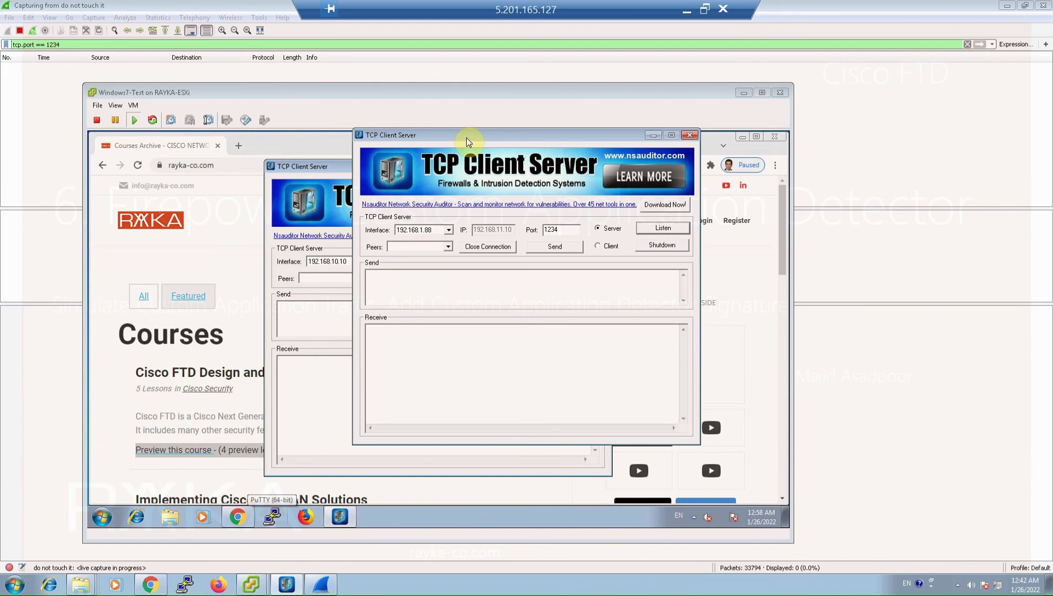
{"action": "left_click_drag", "start_coordinate": [466, 138], "coordinate": [723, 167]}
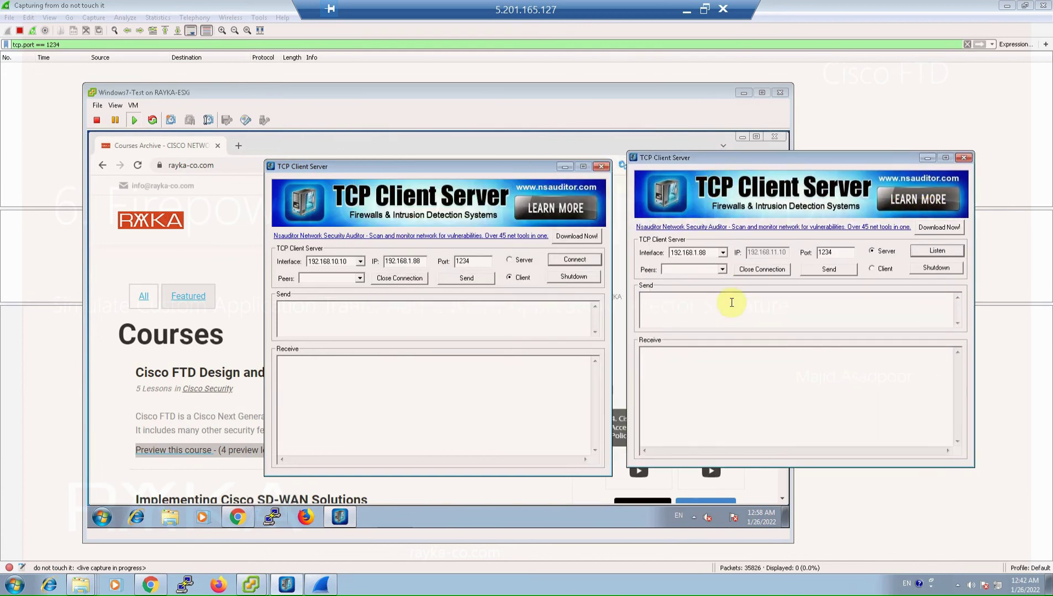
{"action": "left_click", "coordinate": [913, 378]}
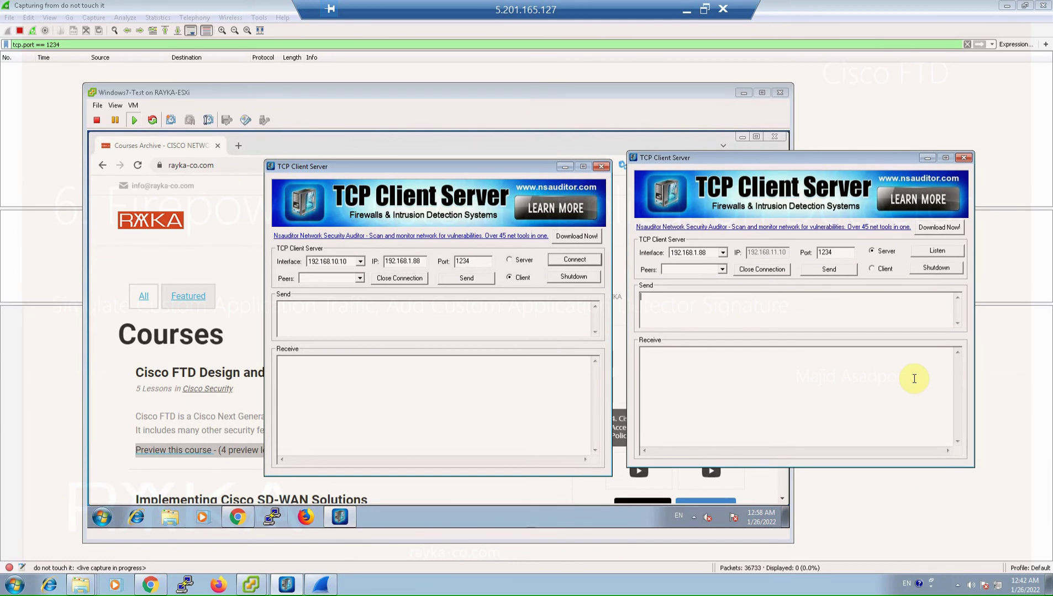
{"action": "type", "text": "hello rayka"}
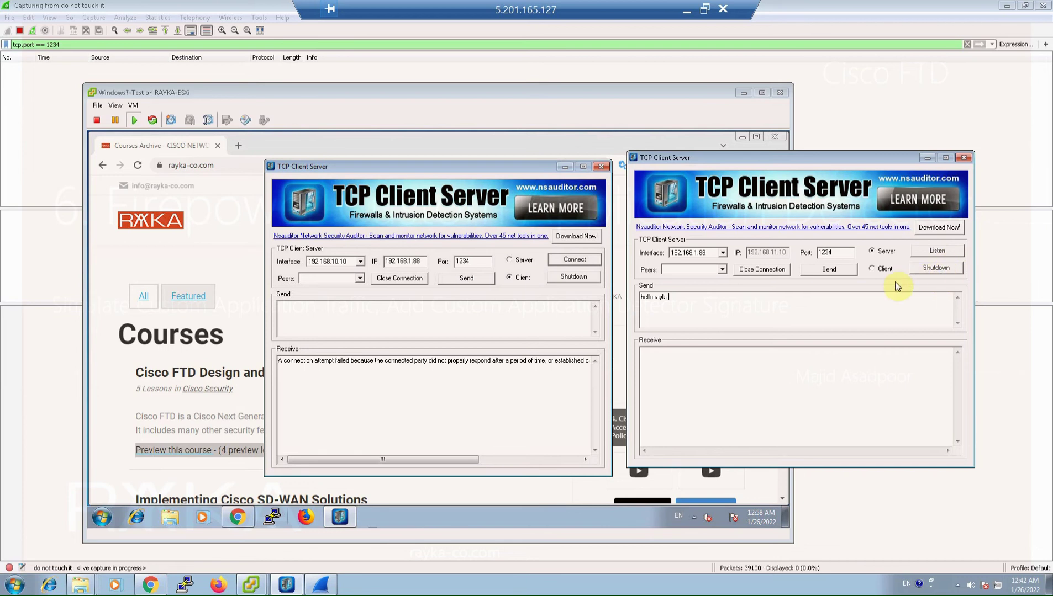
{"action": "left_click", "coordinate": [828, 270]}
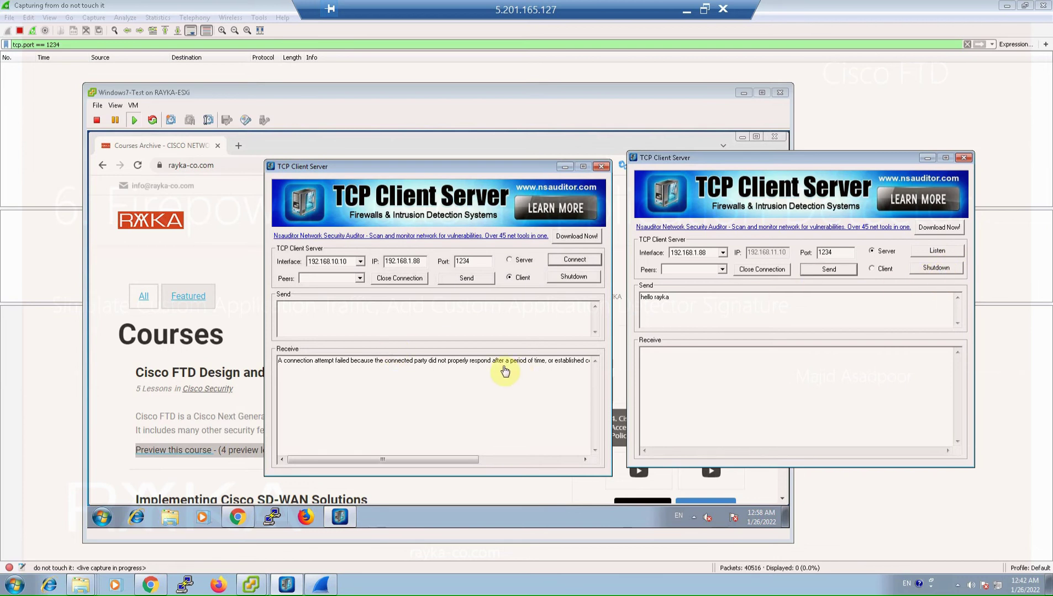
{"action": "left_click", "coordinate": [150, 585]}
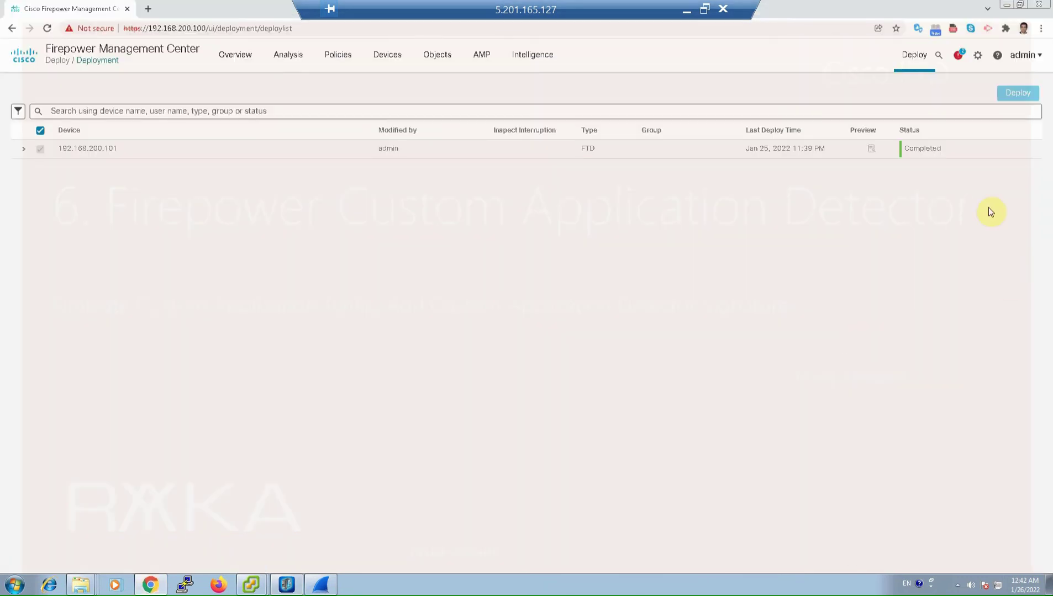
{"action": "left_click", "coordinate": [1006, 4]}
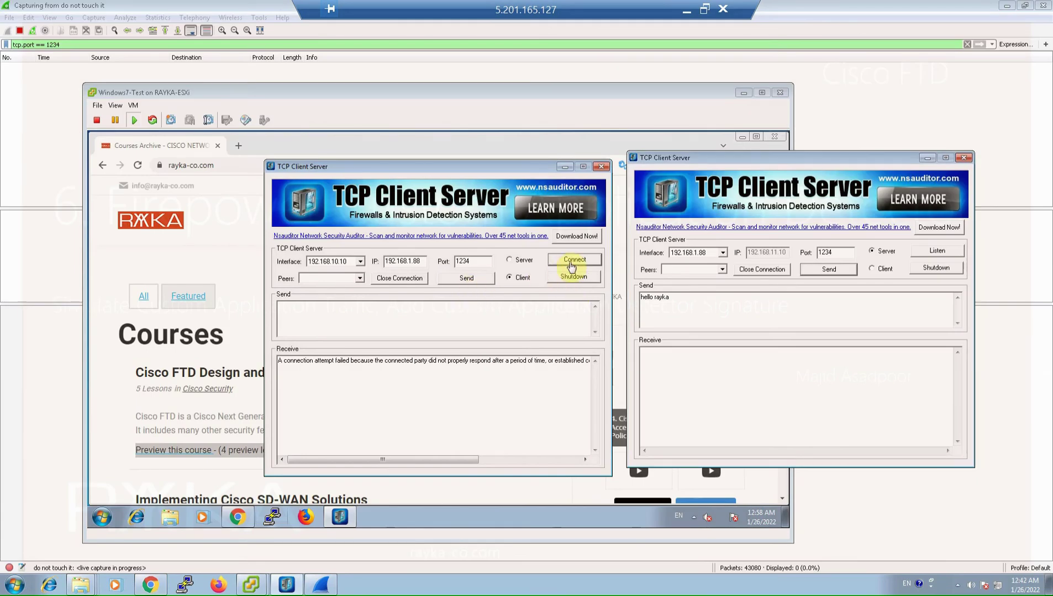
- Reconnect the client and send 'hello rayka' from the server on port 1234
{"action": "left_click", "coordinate": [566, 266]}
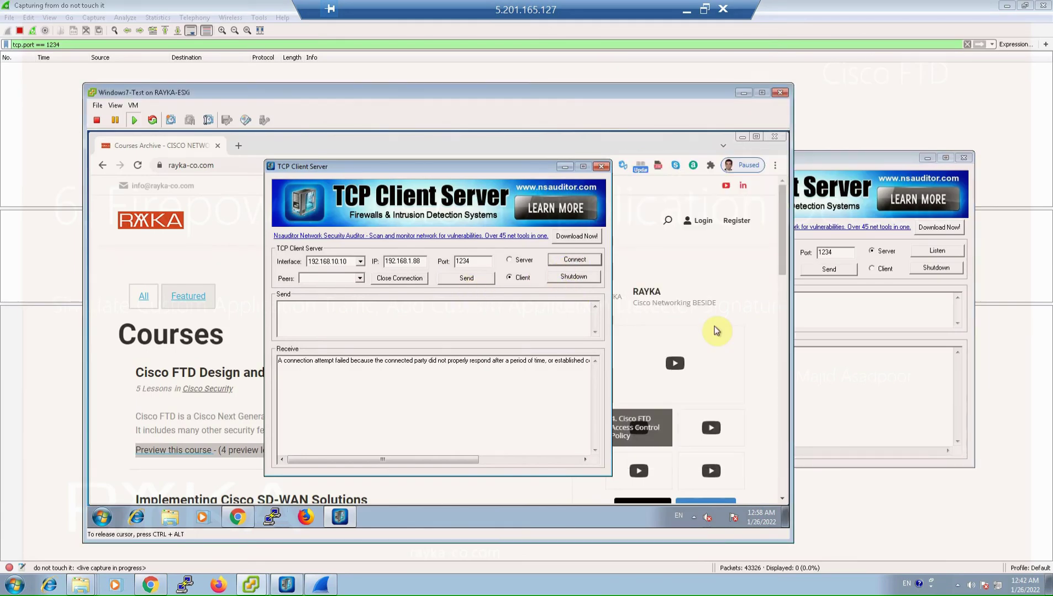
{"action": "left_click", "coordinate": [886, 402]}
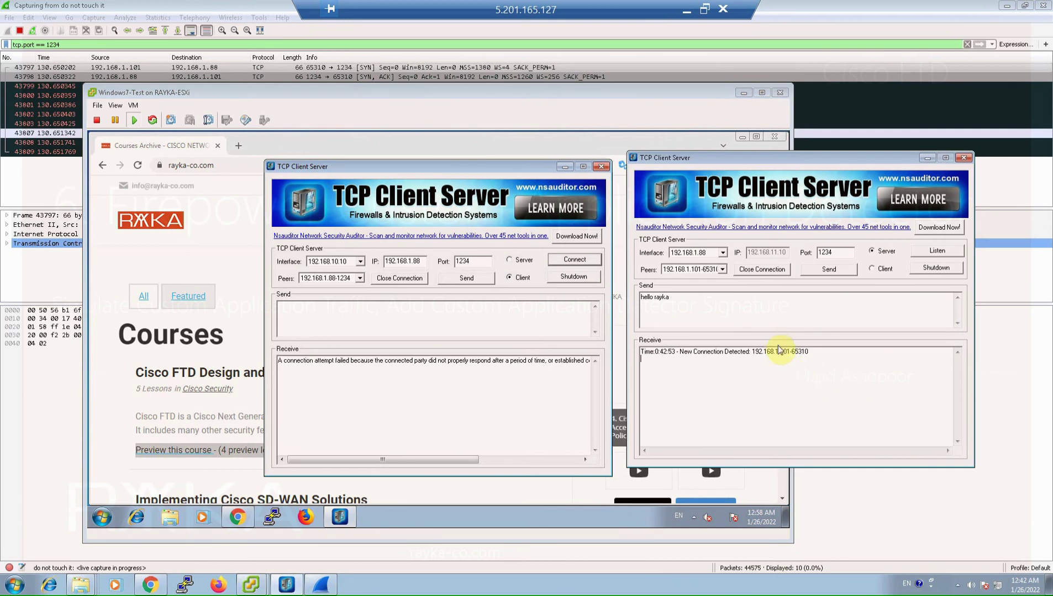
{"action": "left_click", "coordinate": [821, 290]}
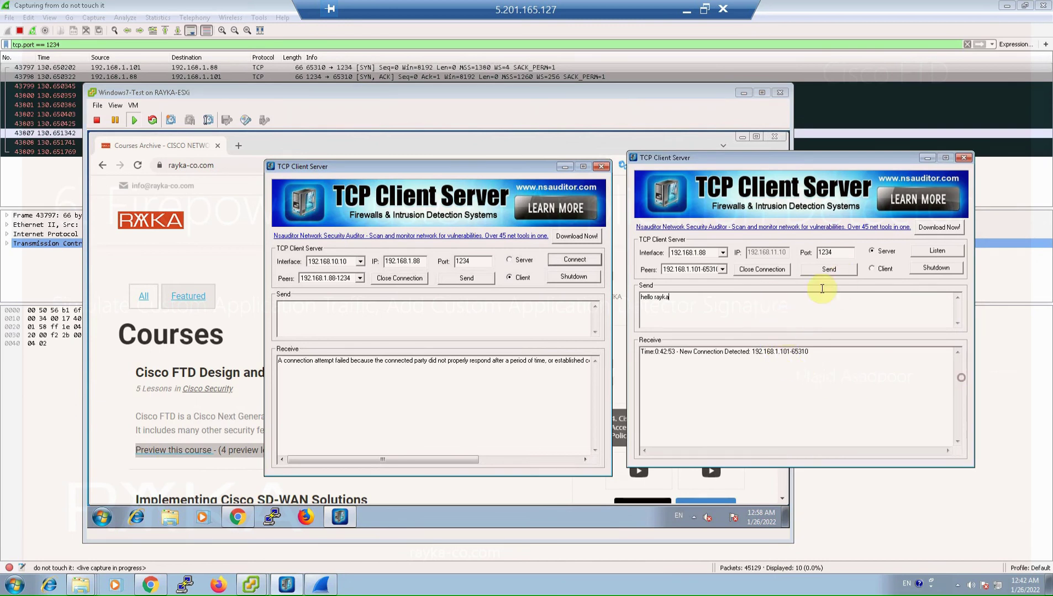
{"action": "left_click", "coordinate": [828, 270]}
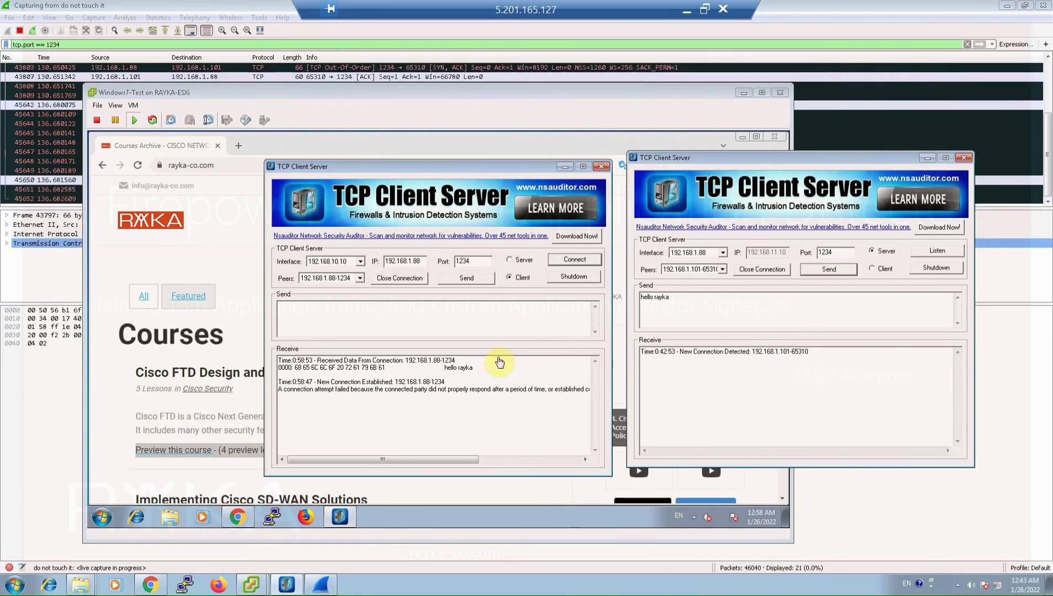
- Change the message to 'goodbye rayka' and send it to the client, then return to Wireshark
{"action": "double_click", "coordinate": [647, 298]}
{"action": "type", "text": "goodb"}
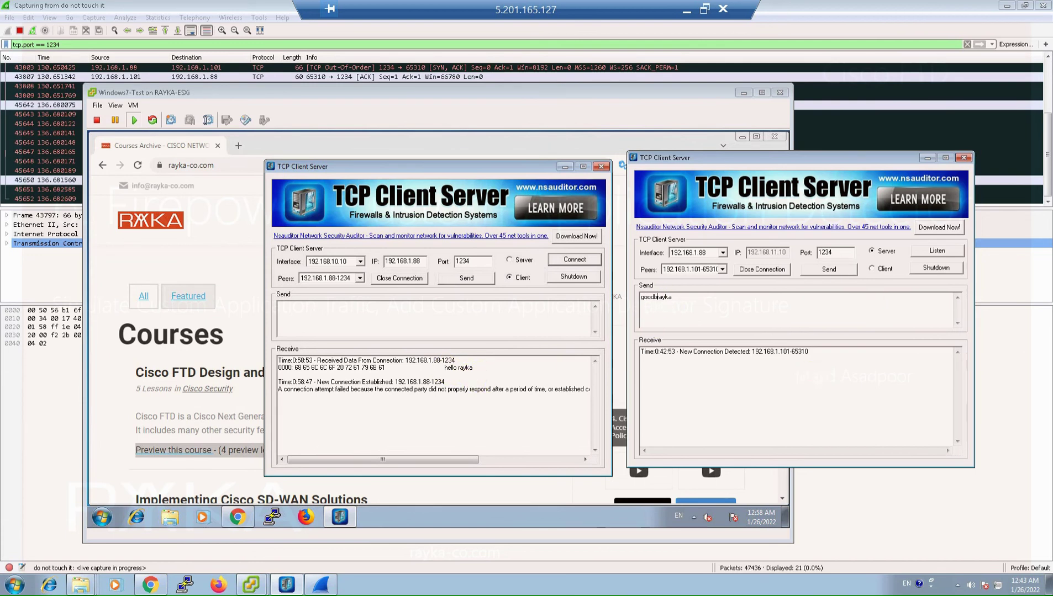
{"action": "type", "text": "ye"}
{"action": "left_click", "coordinate": [829, 268]}
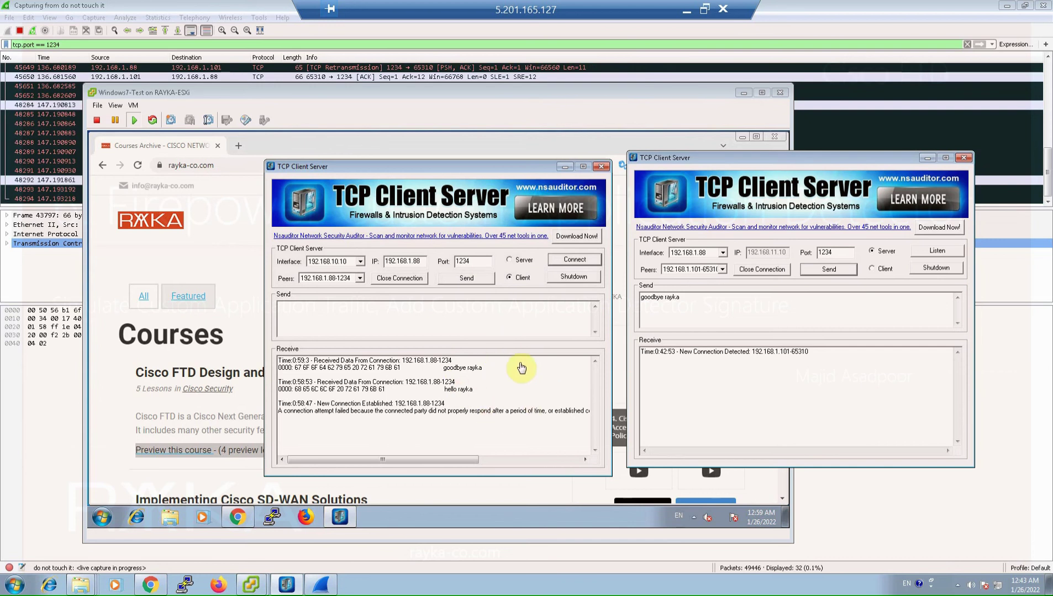
{"action": "left_click", "coordinate": [846, 271]}
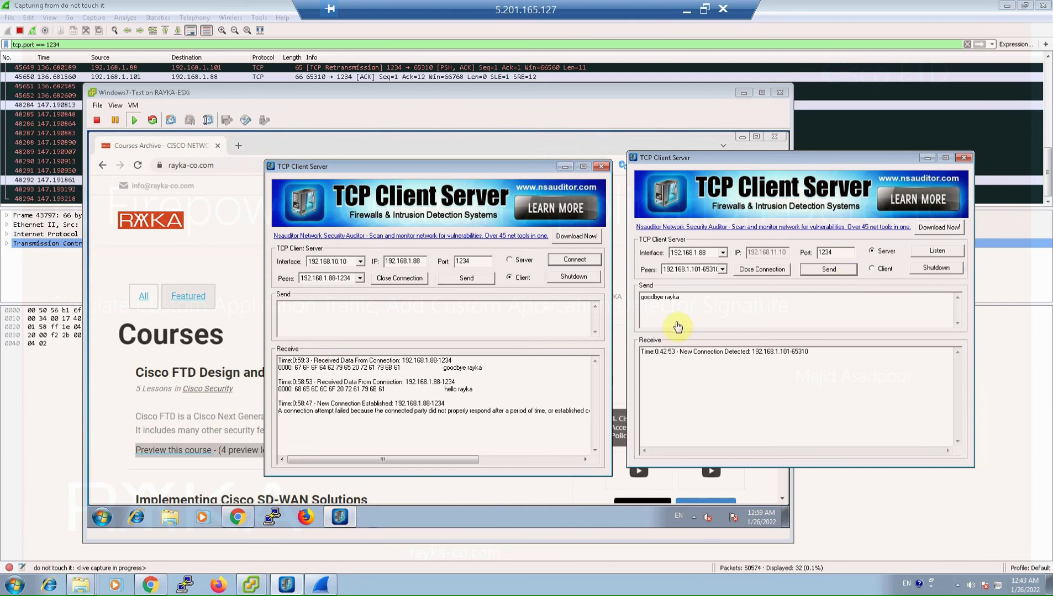
{"action": "left_click", "coordinate": [66, 385]}
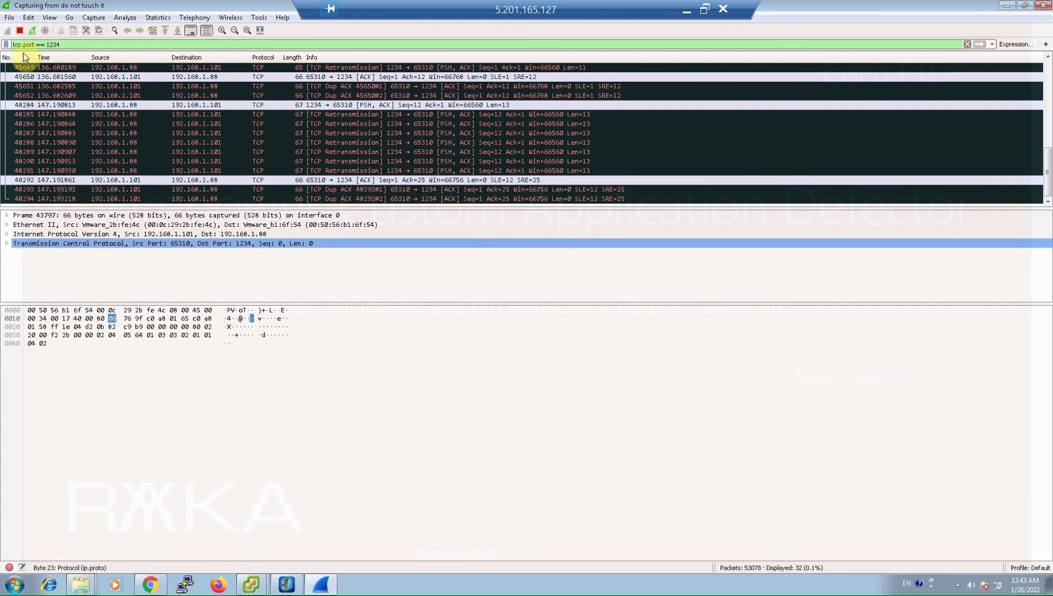
- Stop the capture, export the 32 displayed packets to the Desktop as rayka2_app1, and close Wireshark
{"action": "left_click", "coordinate": [19, 30]}
{"action": "left_click", "coordinate": [9, 18]}
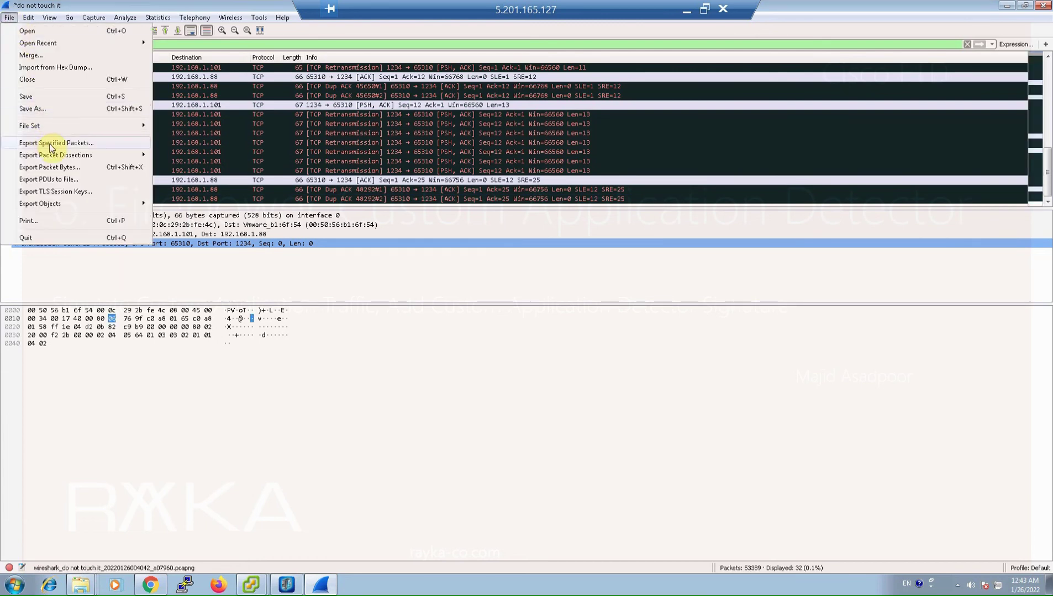
{"action": "left_click", "coordinate": [61, 179]}
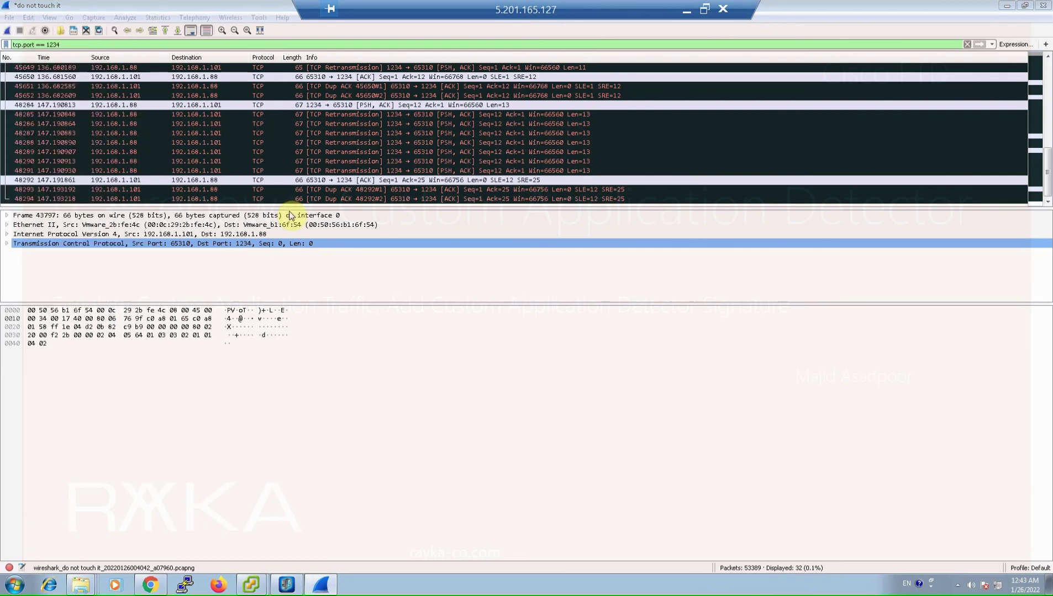
{"action": "type", "text": "rayka2_app1"}
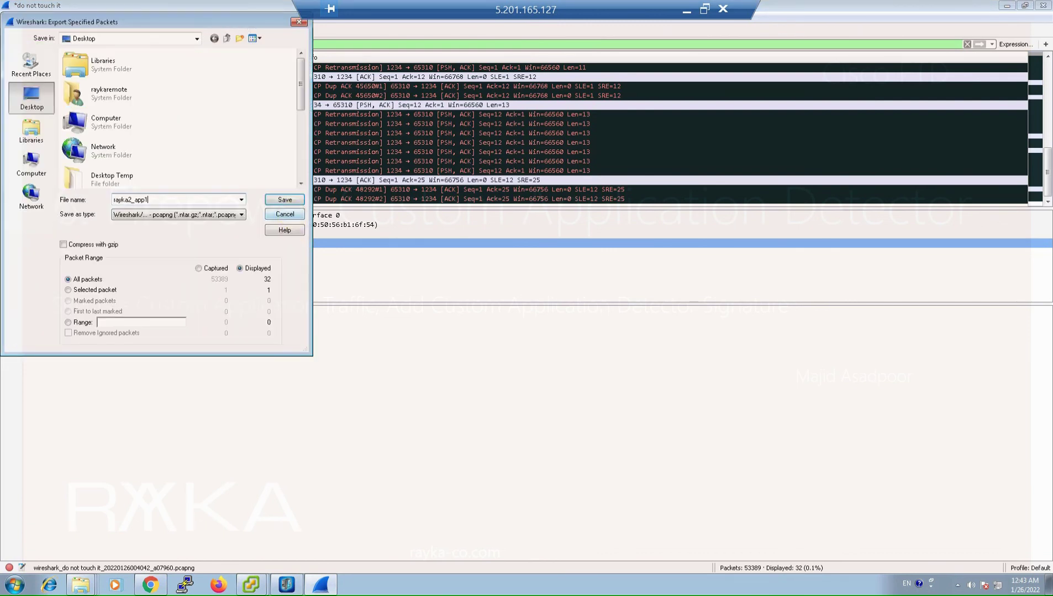
{"action": "left_click", "coordinate": [286, 202]}
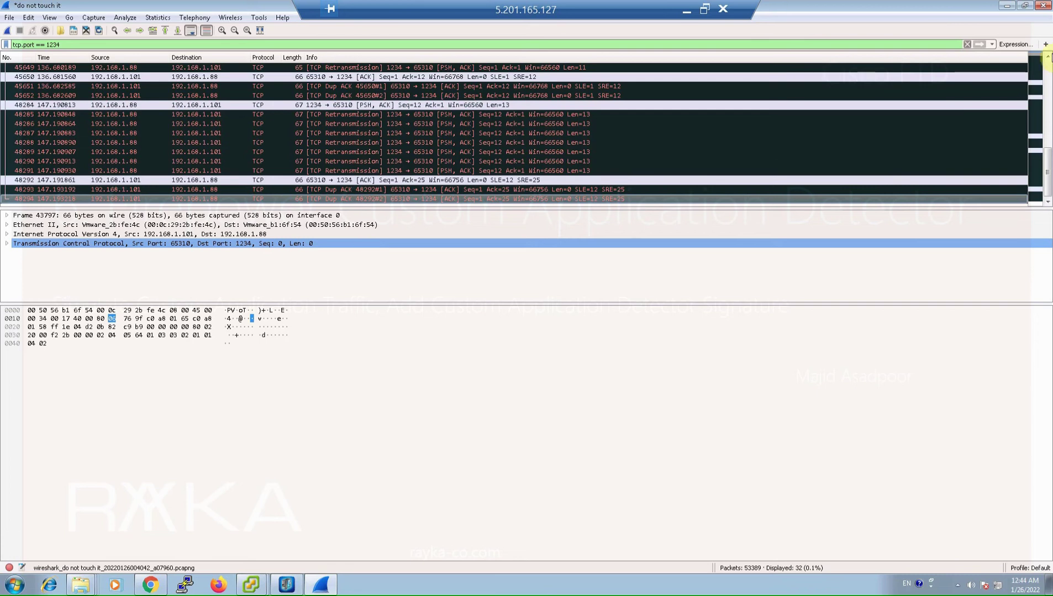
{"action": "left_click", "coordinate": [1043, 6]}
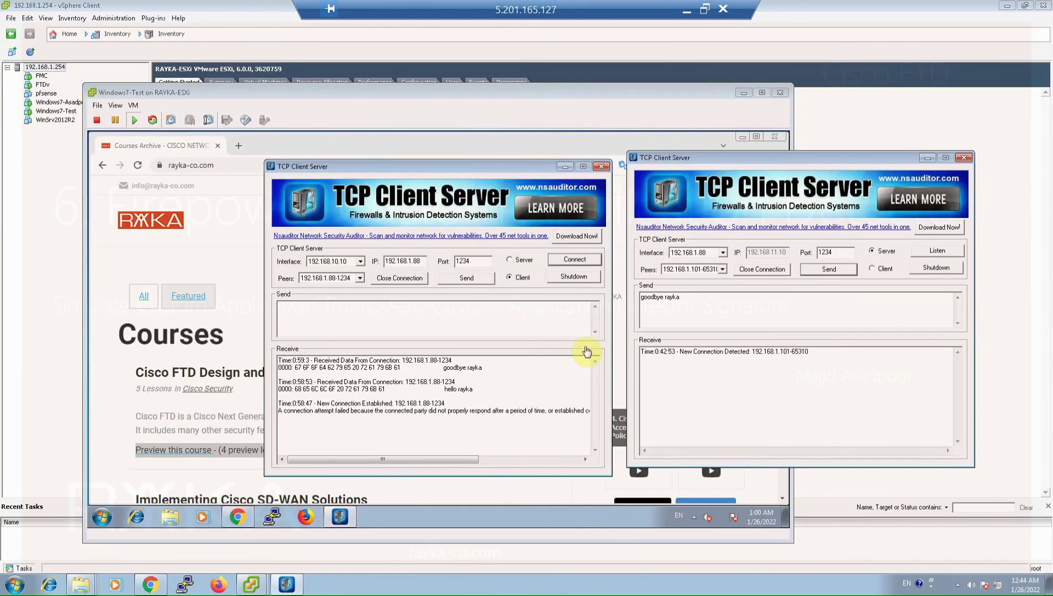
- In Chrome, go to Policies > Application Detectors and start a custom detector
{"action": "left_click", "coordinate": [149, 585]}
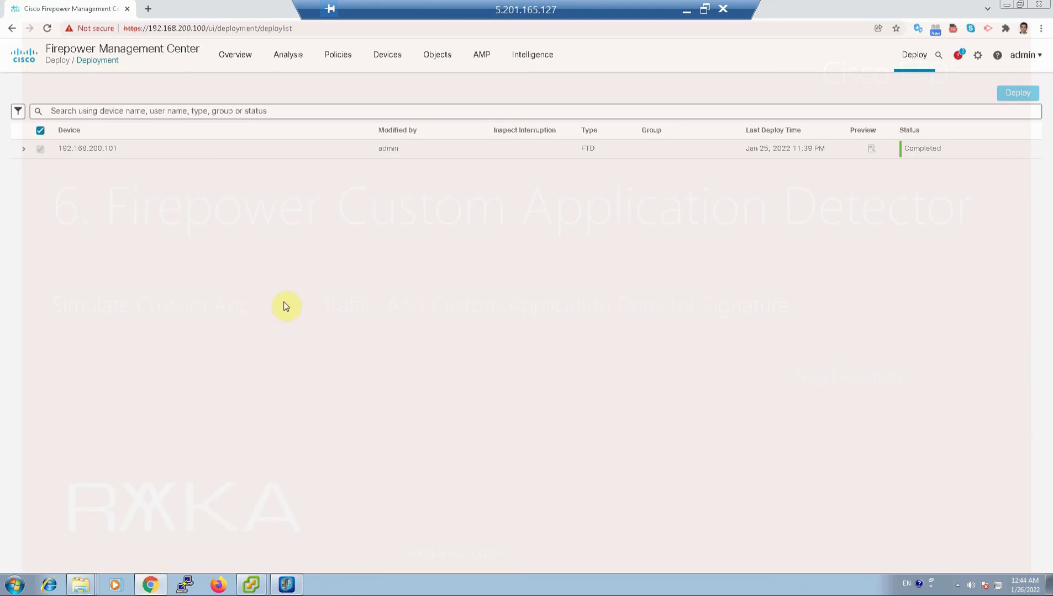
{"action": "left_click", "coordinate": [347, 63]}
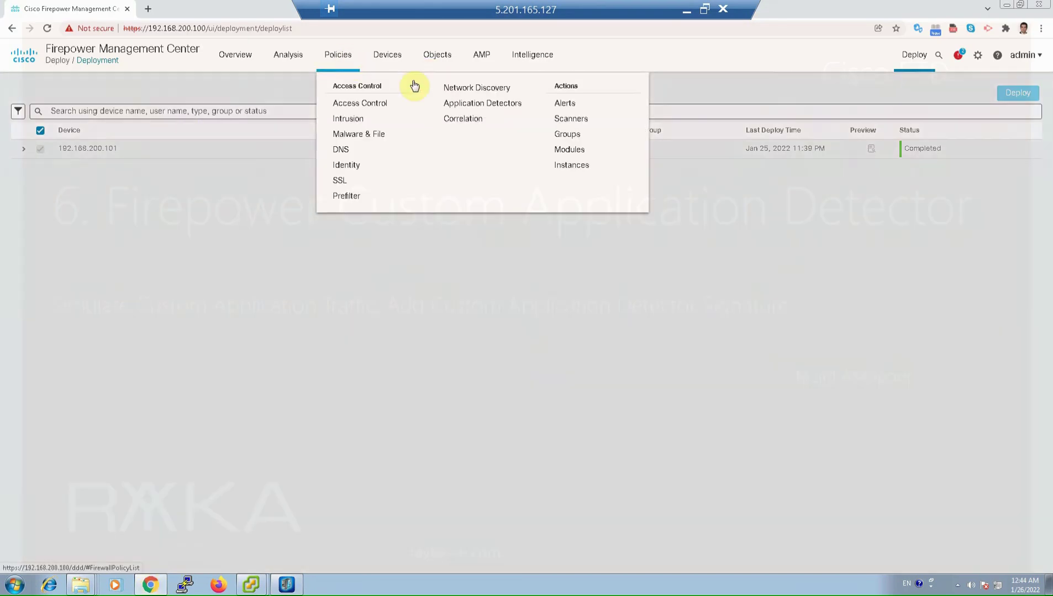
{"action": "left_click", "coordinate": [501, 112]}
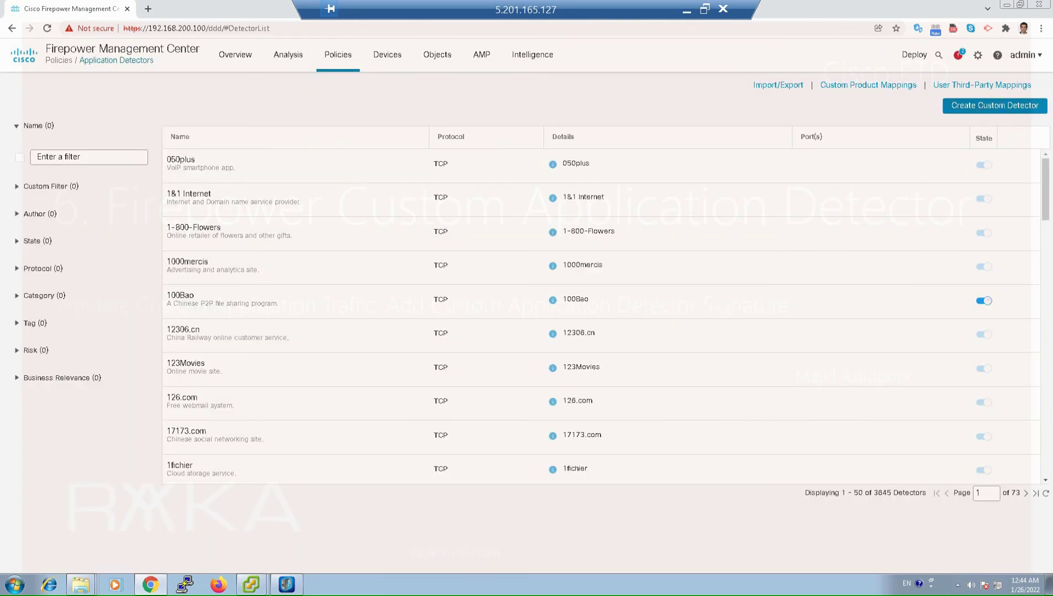
{"action": "left_click", "coordinate": [994, 106]}
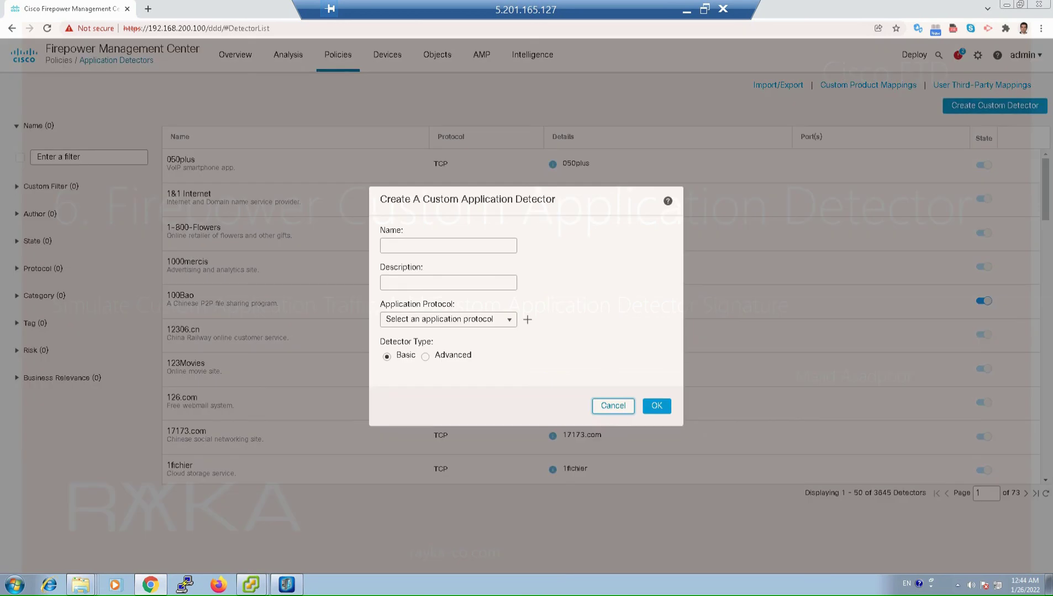
- Name the Basic detector rayka_app1, add a short rayka description, and confirm it
{"action": "left_click", "coordinate": [426, 246]}
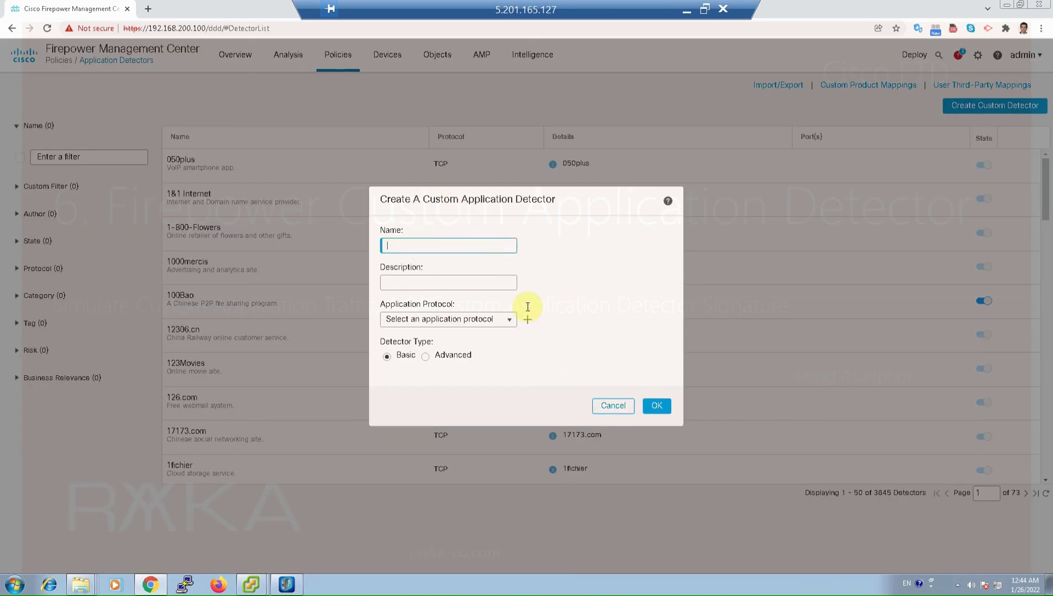
{"action": "type", "text": "rayka_app1"}
{"action": "left_click", "coordinate": [450, 281]}
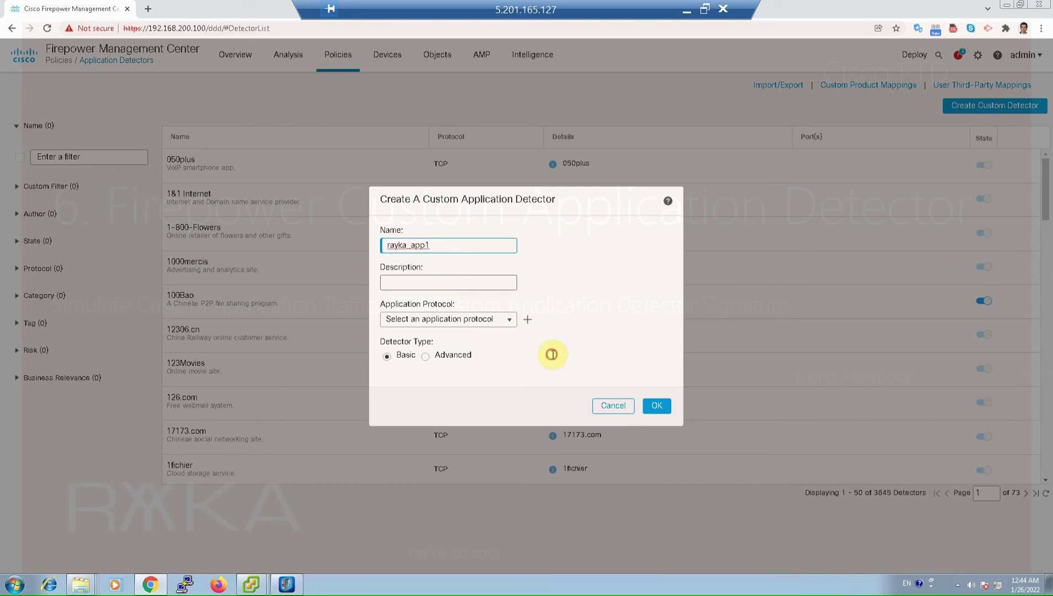
{"action": "type", "text": "rayka_"}
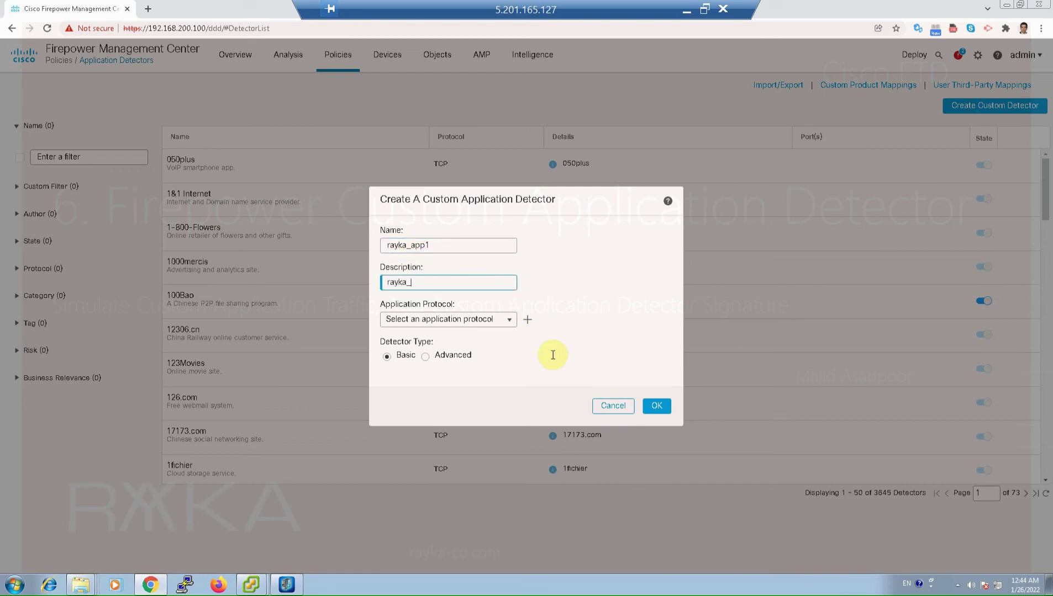
{"action": "type", "text": "ad"}
{"action": "key", "text": "BackSpace"}
{"action": "type", "text": "pp1"}
{"action": "left_click", "coordinate": [659, 405]}
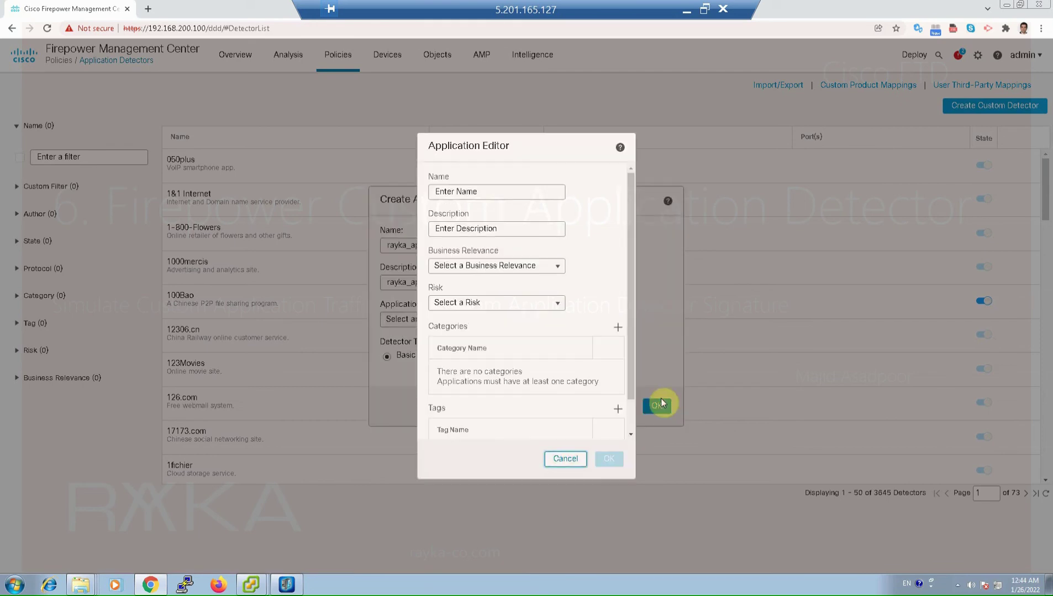
- Name the application rayka_app1 with a matching description, Very High relevance and Very Low risk
{"action": "left_click", "coordinate": [495, 196]}
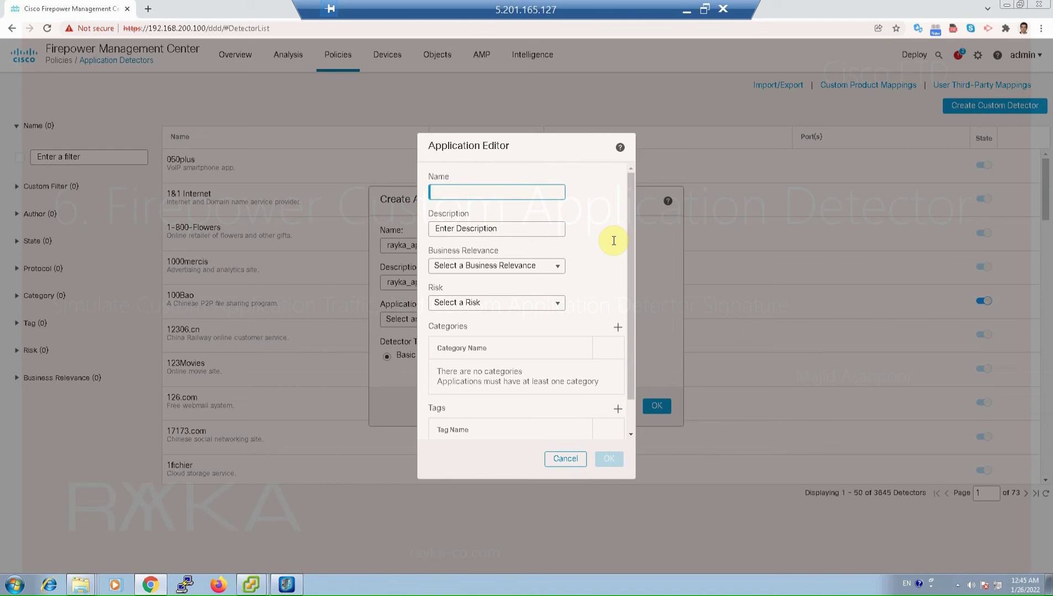
{"action": "type", "text": "rayka_app1"}
{"action": "double_click", "coordinate": [465, 193]}
{"action": "key", "text": "ctrl+c"}
{"action": "left_click", "coordinate": [489, 228]}
{"action": "key", "text": "ctrl+v"}
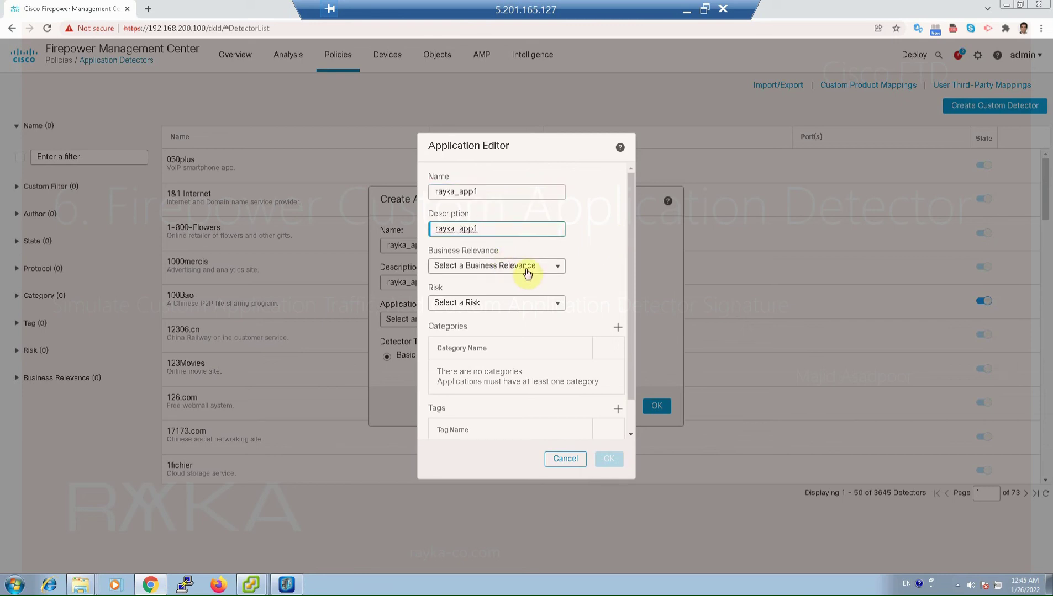
{"action": "left_click", "coordinate": [527, 272]}
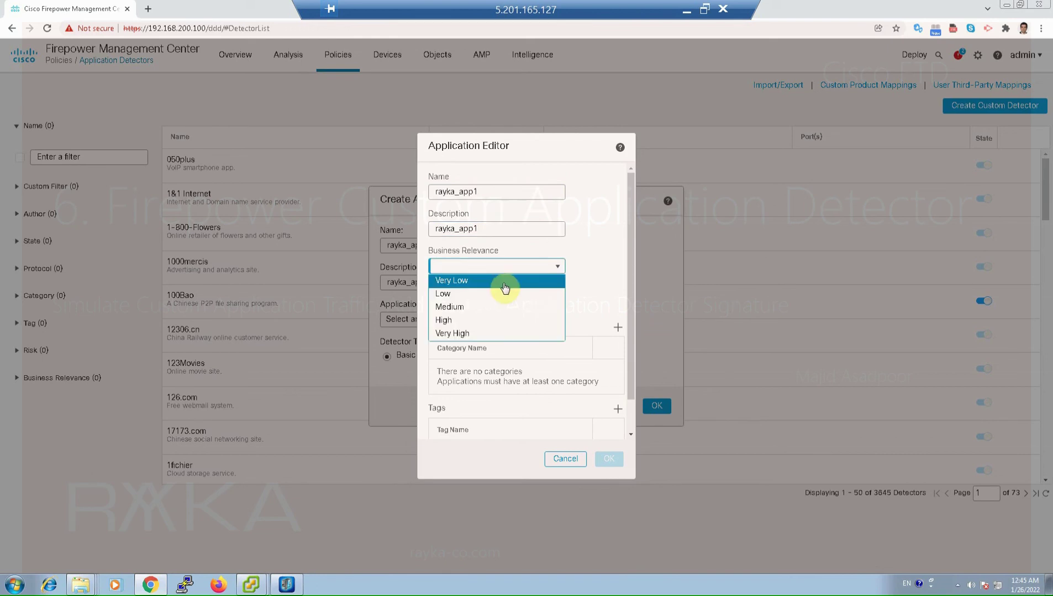
{"action": "left_click", "coordinate": [462, 332]}
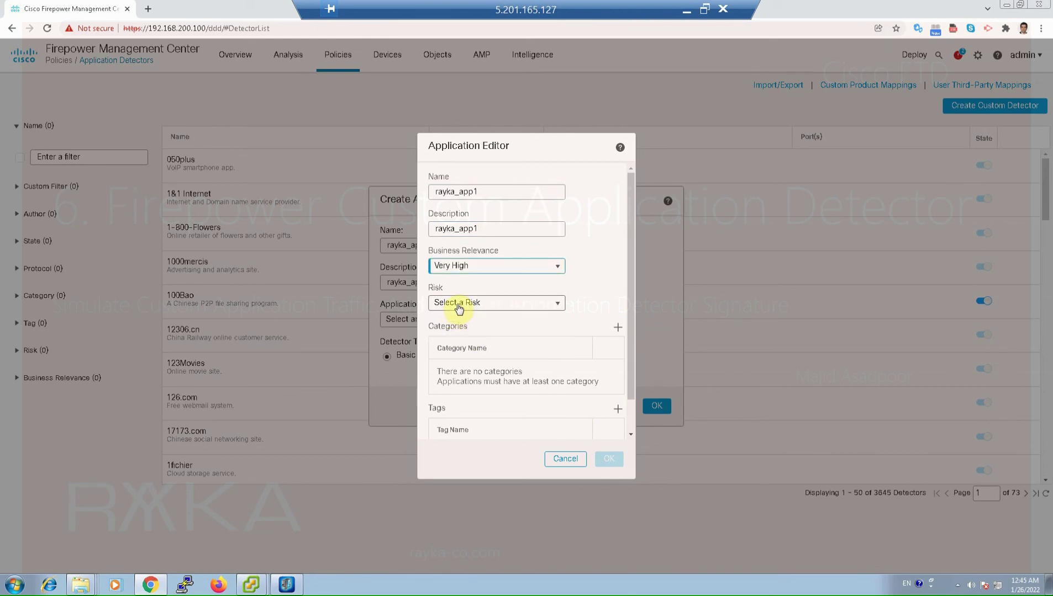
{"action": "left_click", "coordinate": [458, 309]}
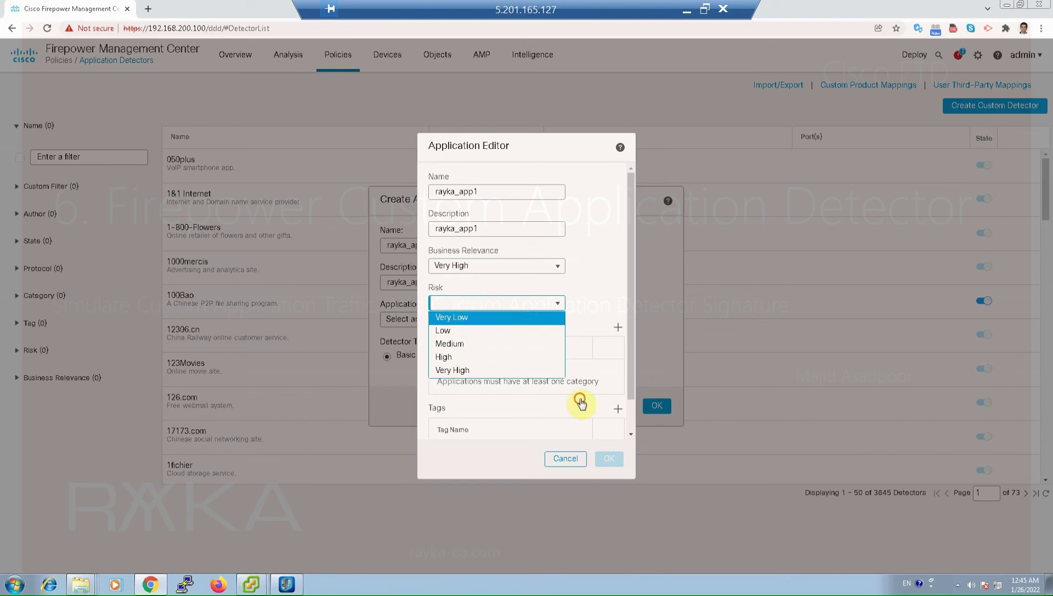
{"action": "left_click", "coordinate": [451, 318]}
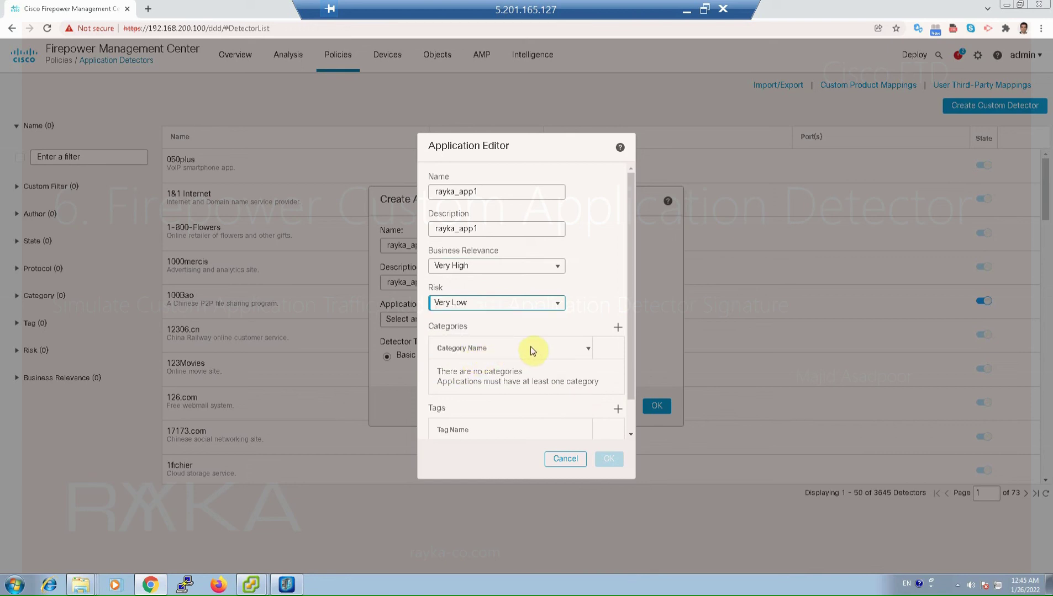
- Give the application the category business and the tag rayka_app1
{"action": "left_click", "coordinate": [616, 331]}
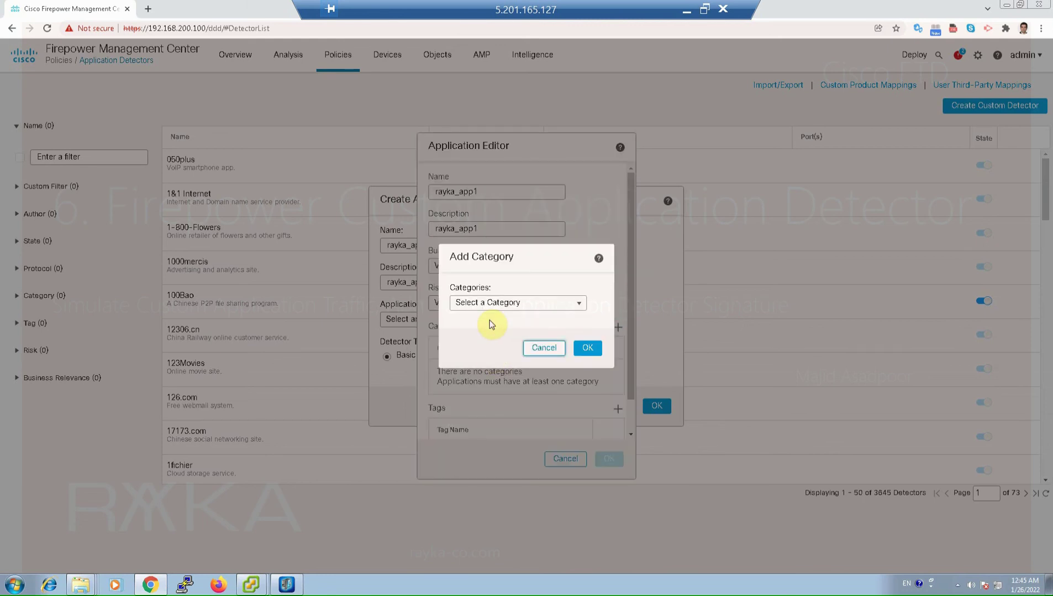
{"action": "type", "text": "bus"}
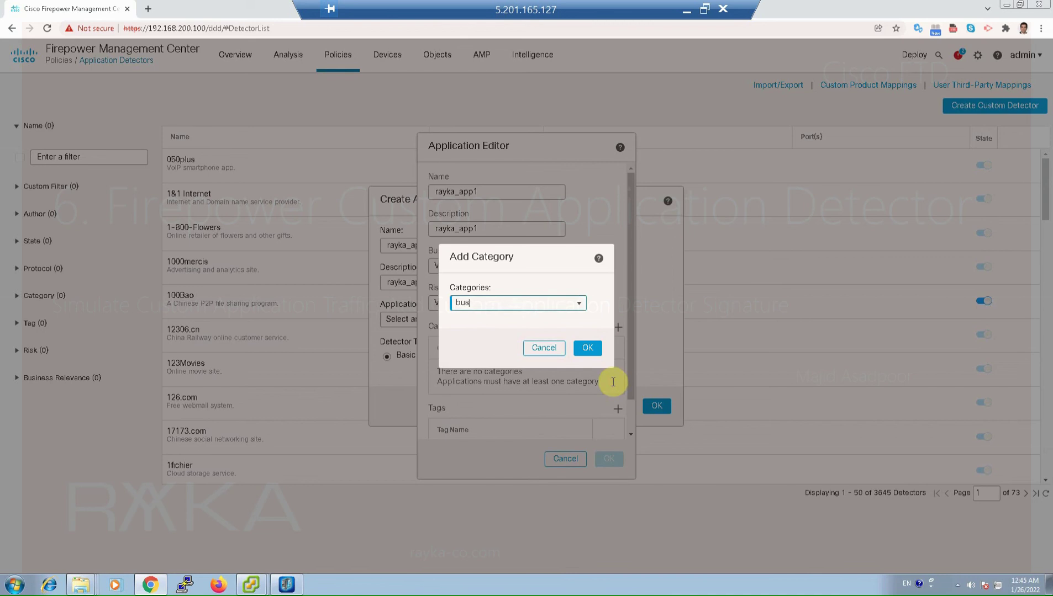
{"action": "type", "text": "iness"}
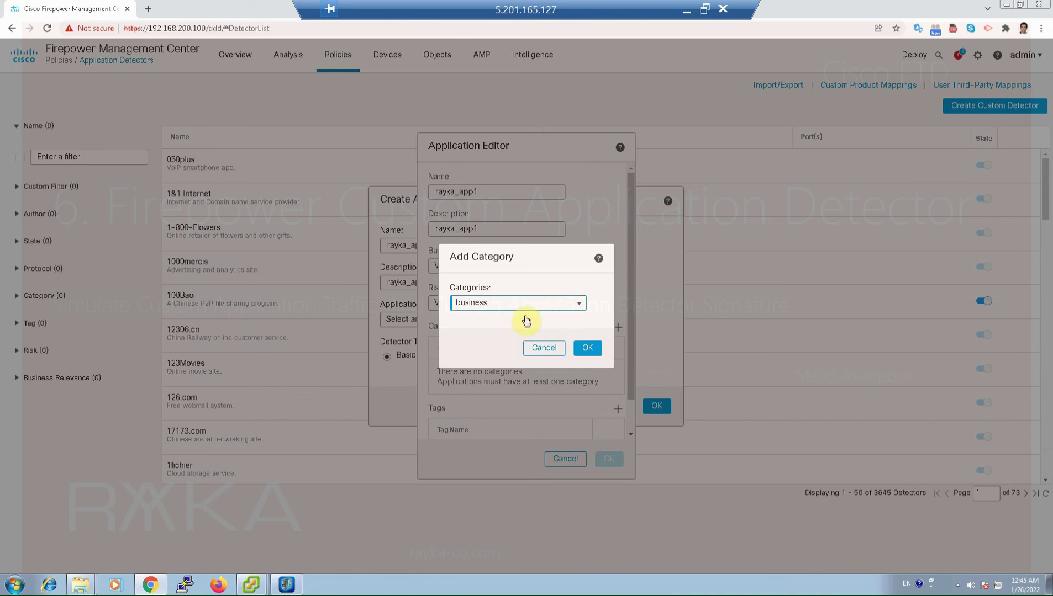
{"action": "left_click", "coordinate": [496, 318]}
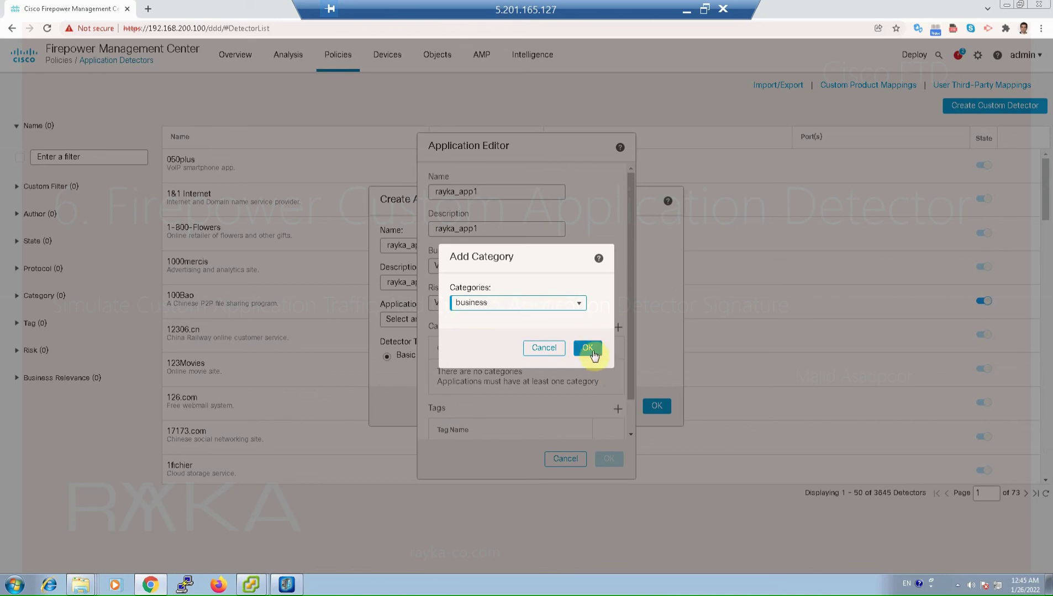
{"action": "left_click", "coordinate": [589, 349]}
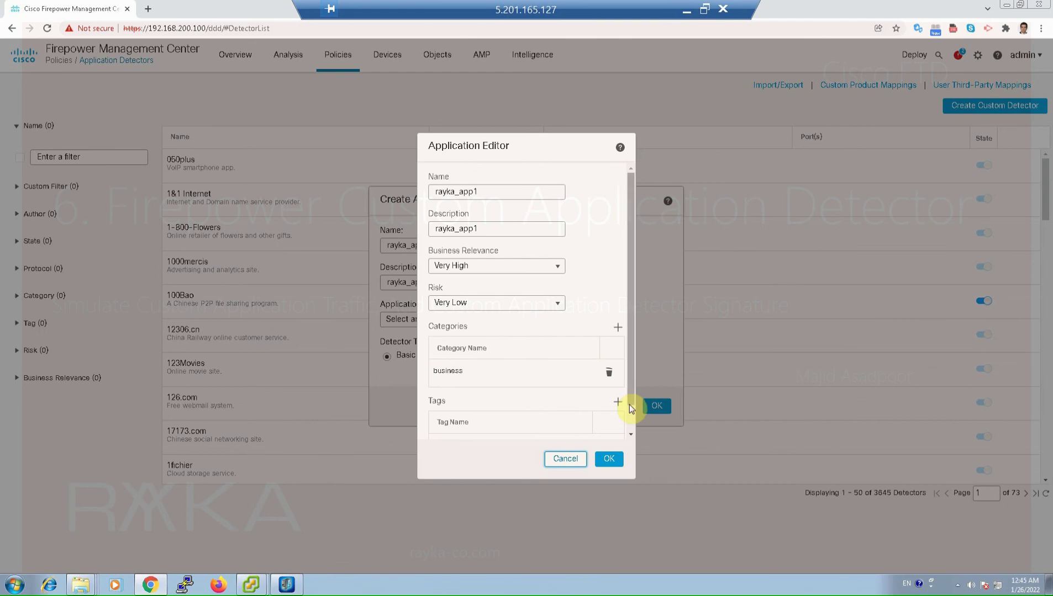
{"action": "left_click", "coordinate": [618, 402]}
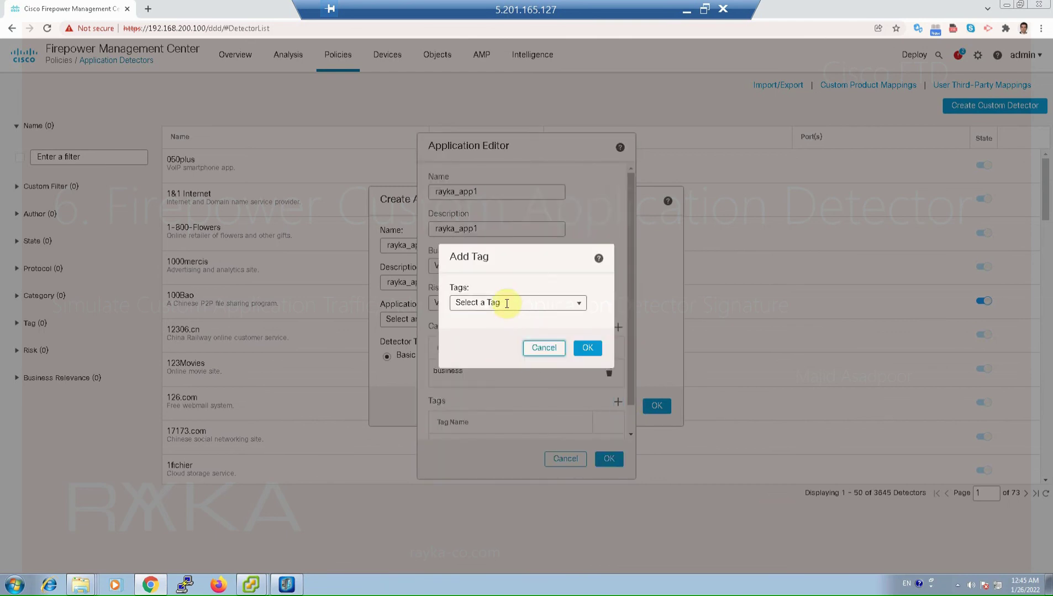
{"action": "left_click", "coordinate": [506, 303]}
{"action": "type", "text": "rayka_app1"}
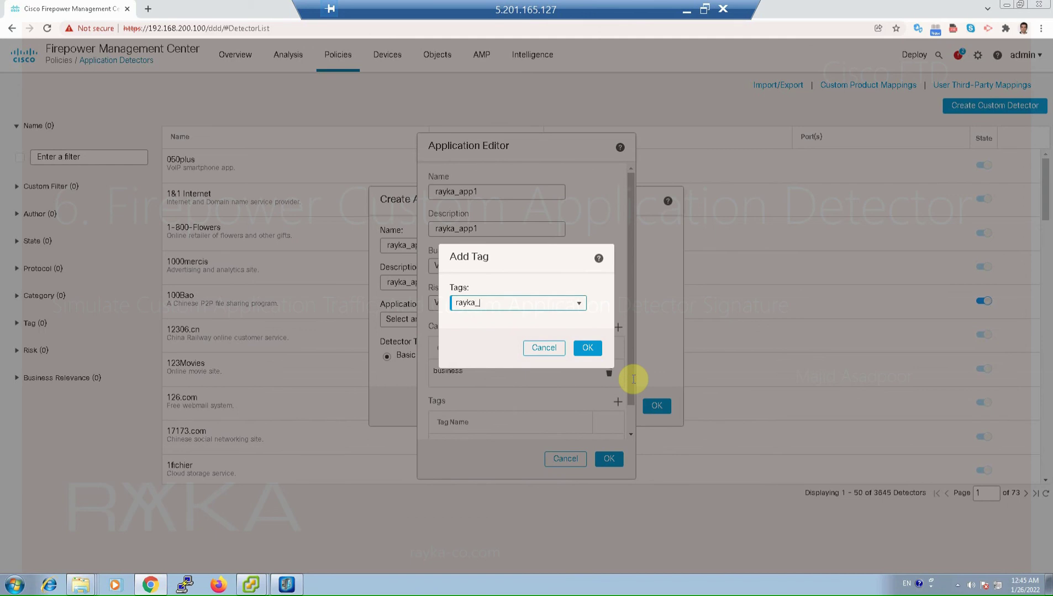
{"action": "left_click", "coordinate": [587, 347]}
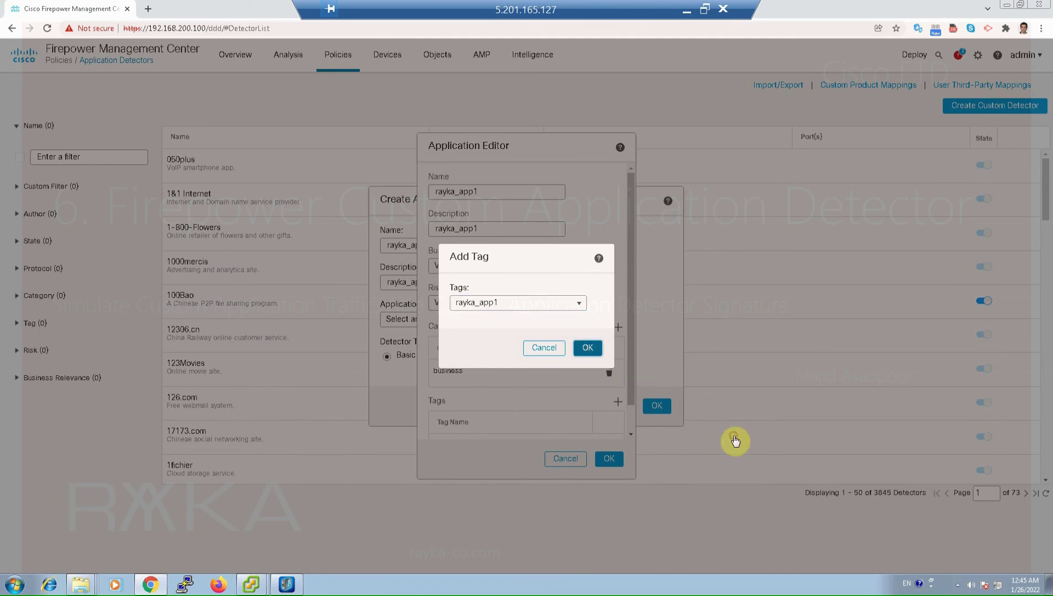
- Save the application, accept the restart warning, and create a Basic detector using rayka_app1
{"action": "left_click", "coordinate": [610, 461]}
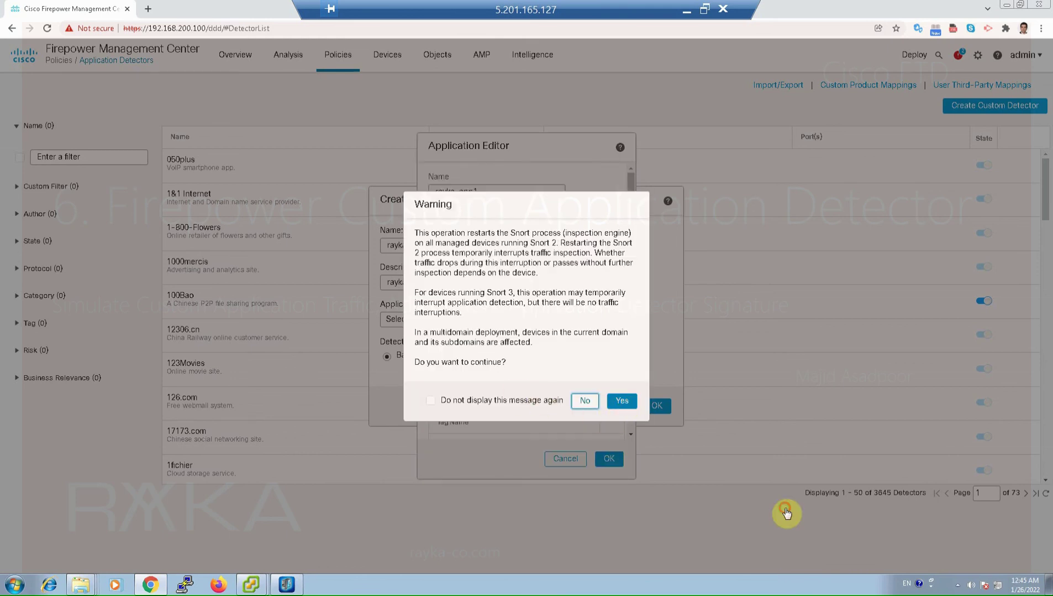
{"action": "left_click", "coordinate": [597, 402]}
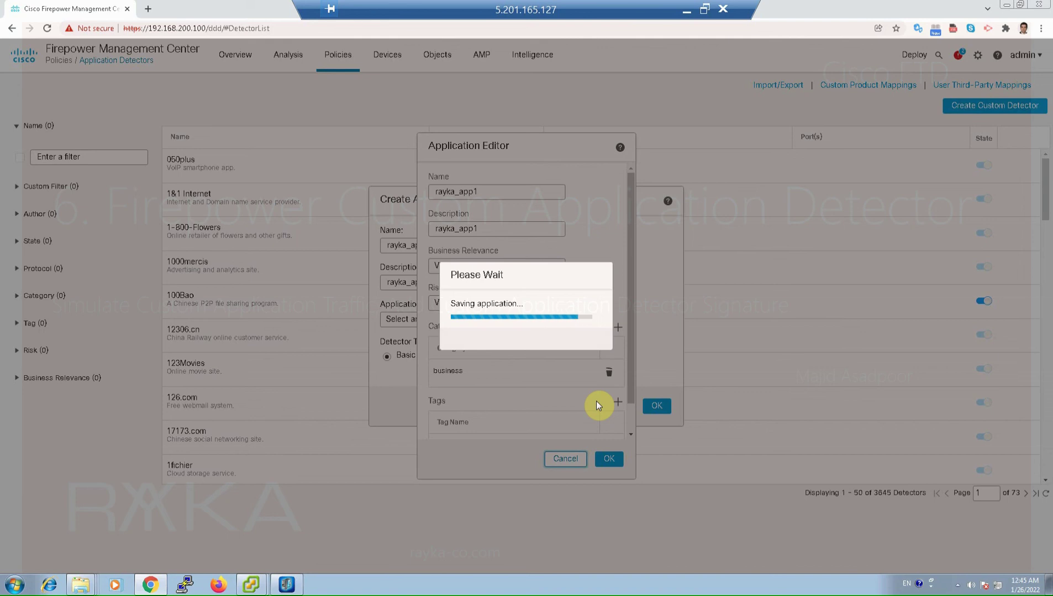
{"action": "left_click", "coordinate": [508, 320]}
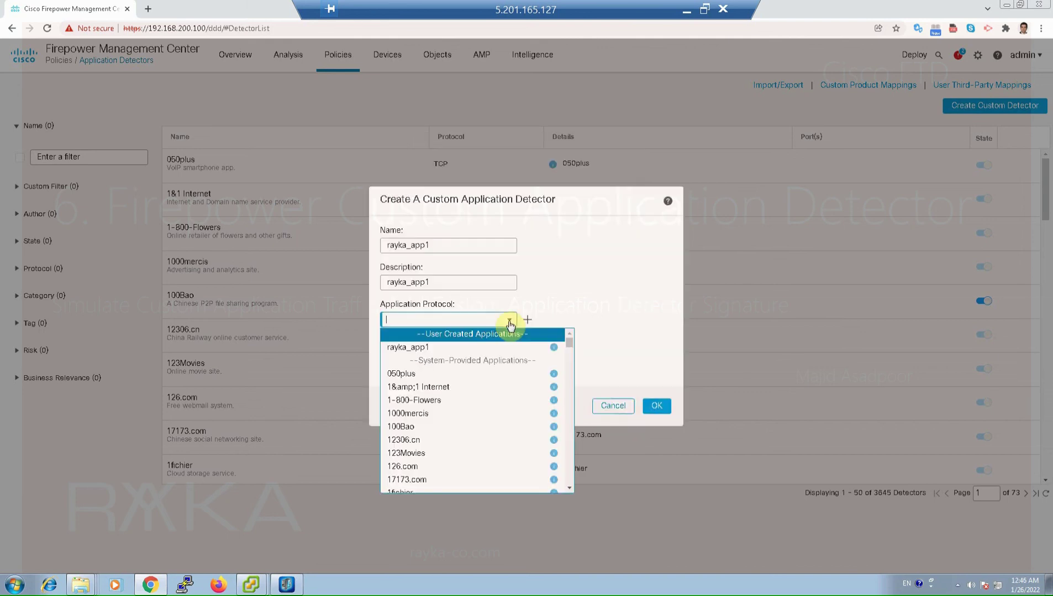
{"action": "left_click", "coordinate": [431, 346]}
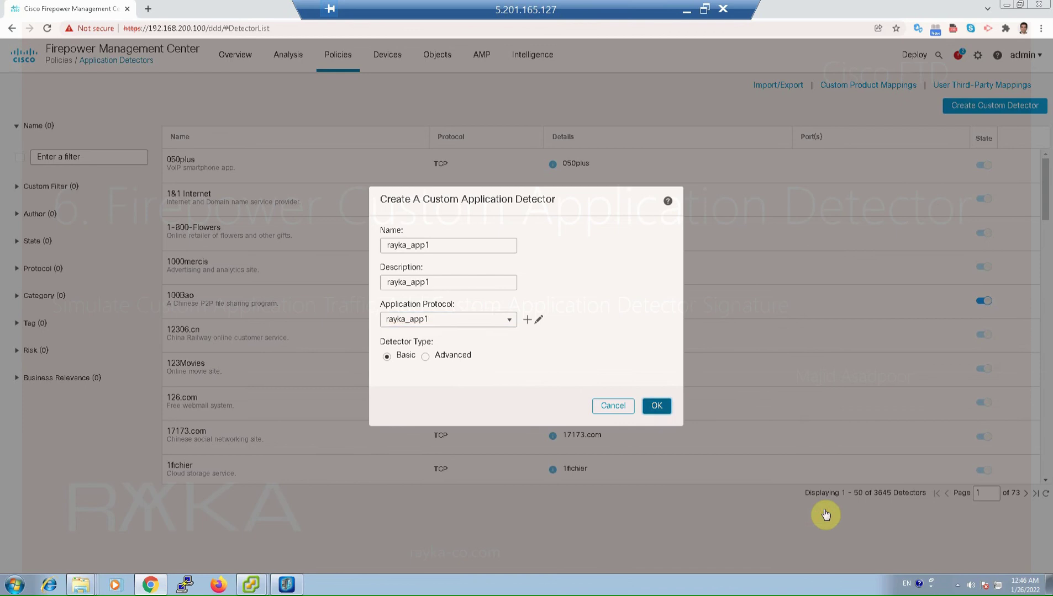
{"action": "left_click", "coordinate": [662, 409]}
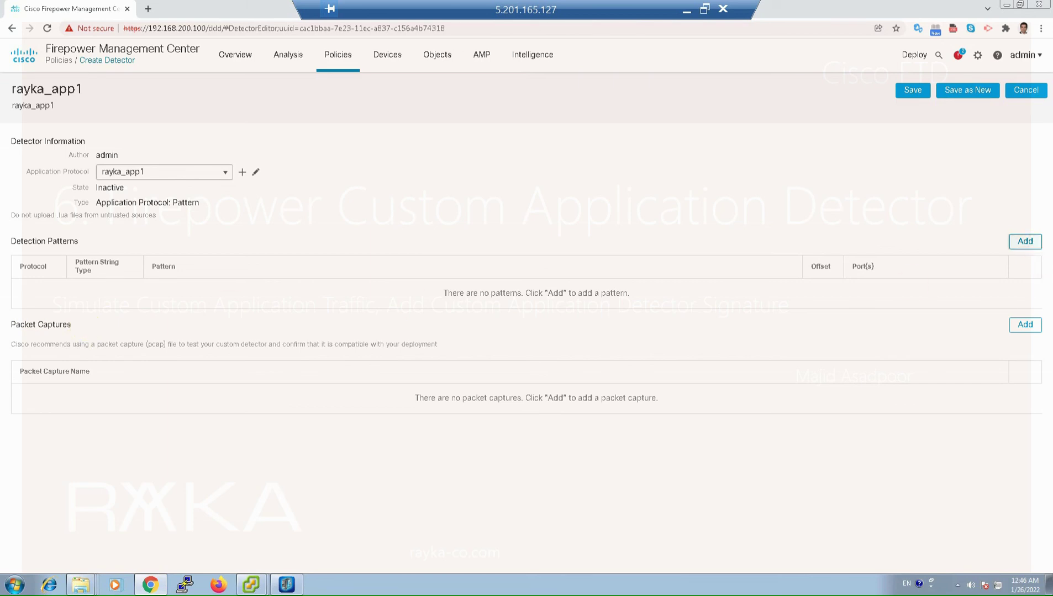
{"action": "left_click", "coordinate": [1025, 241]}
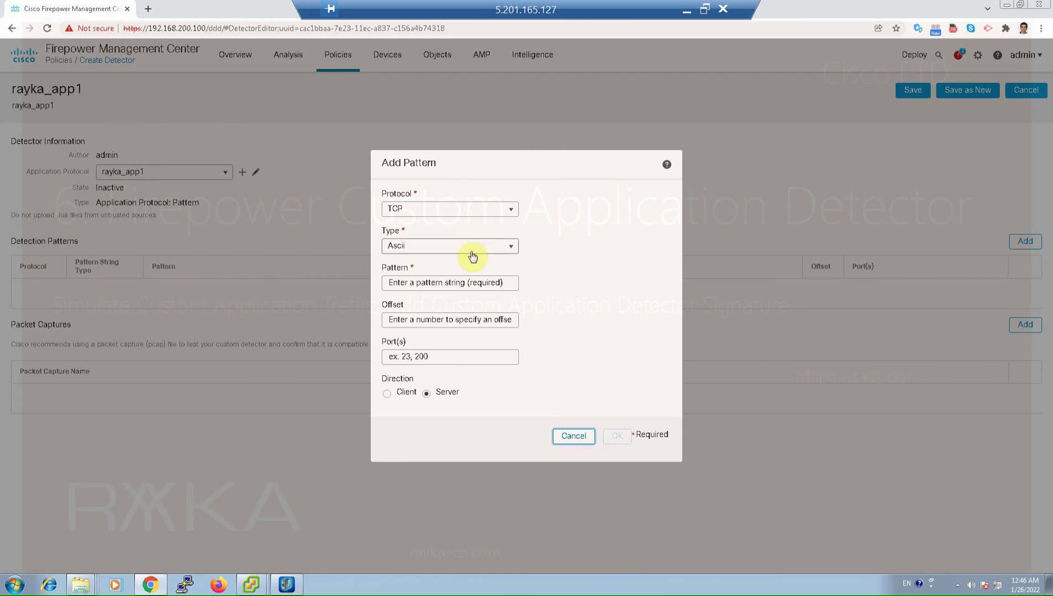
- Add a TCP Ascii detection pattern 'rayka' on port 1234
{"action": "left_click", "coordinate": [539, 498]}
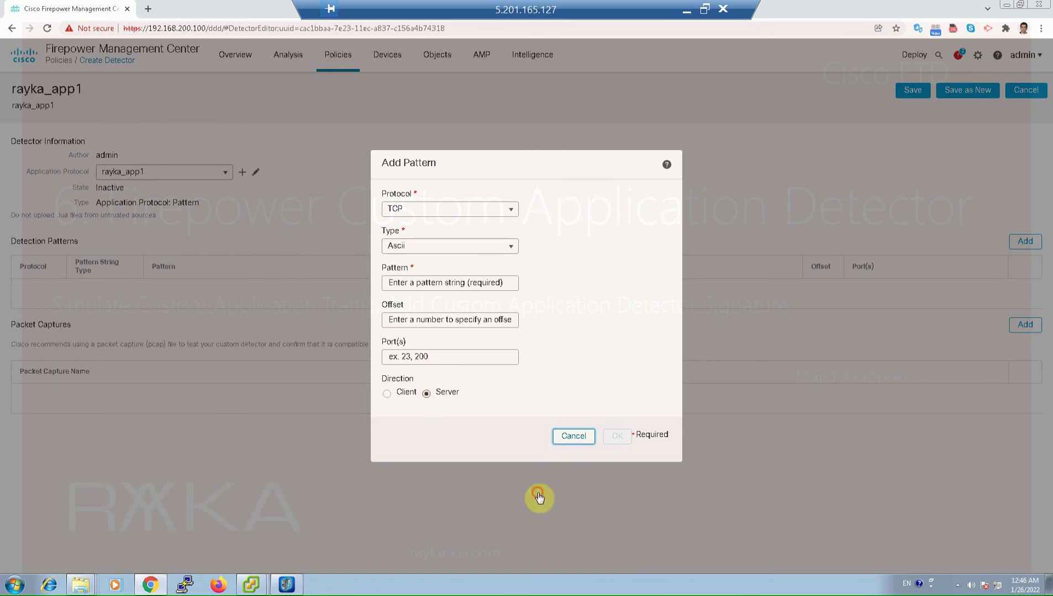
{"action": "left_click", "coordinate": [413, 358]}
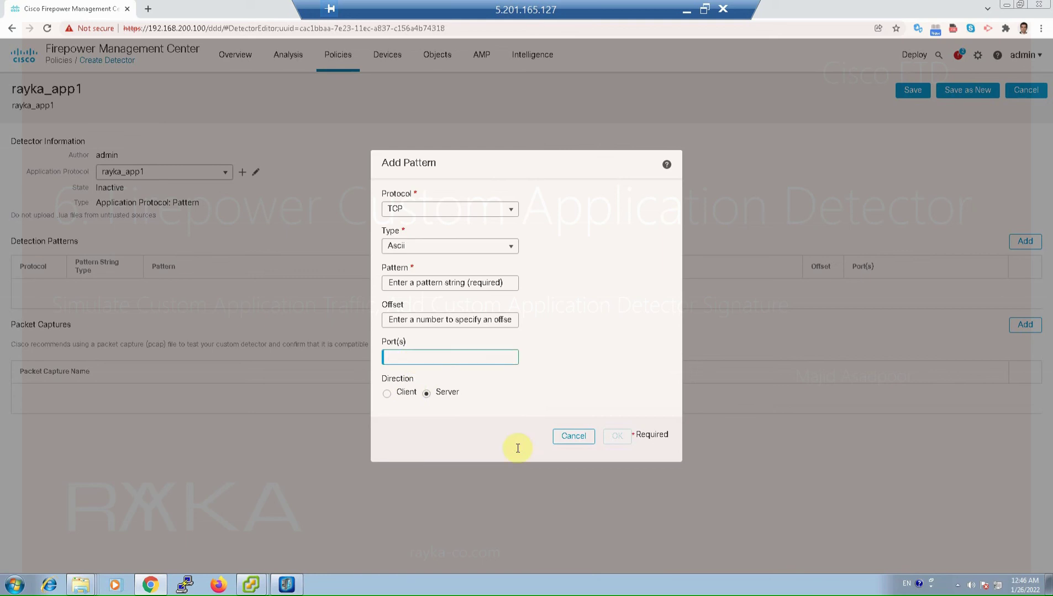
{"action": "type", "text": "1234"}
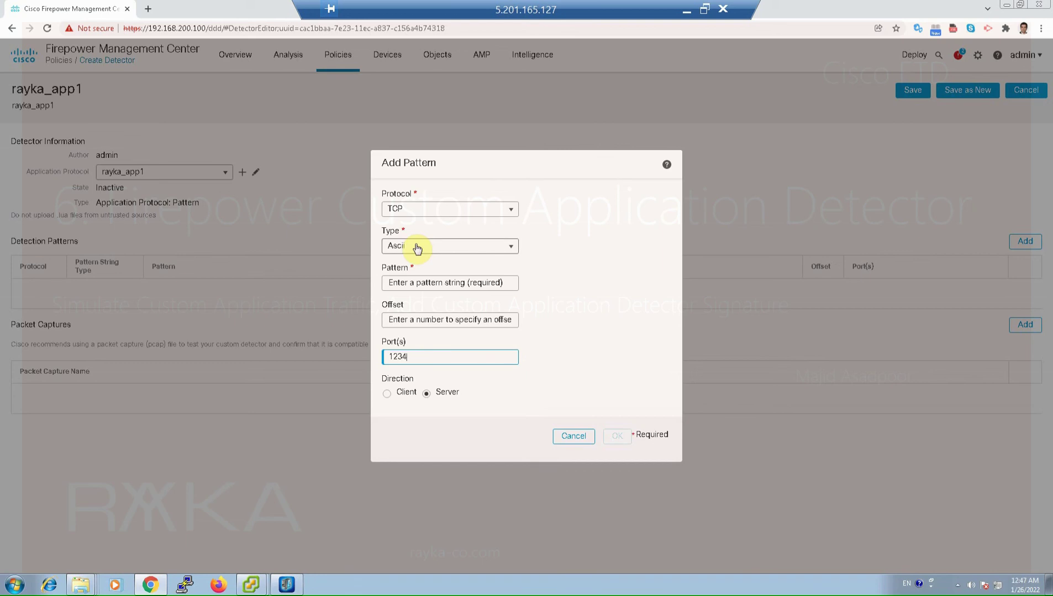
{"action": "left_click", "coordinate": [418, 283]}
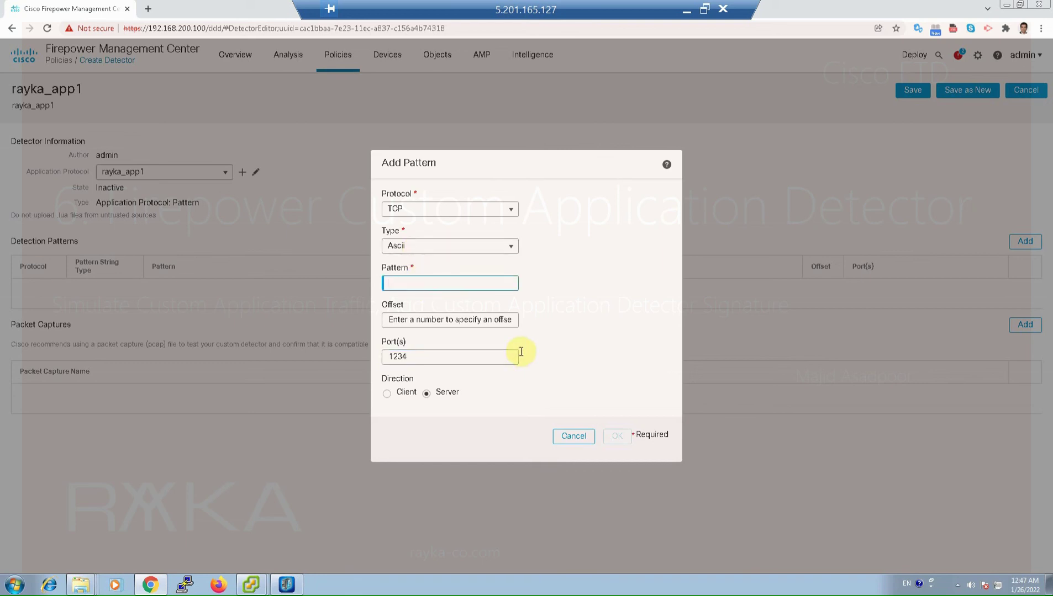
{"action": "type", "text": "rayka"}
{"action": "left_click", "coordinate": [608, 438]}
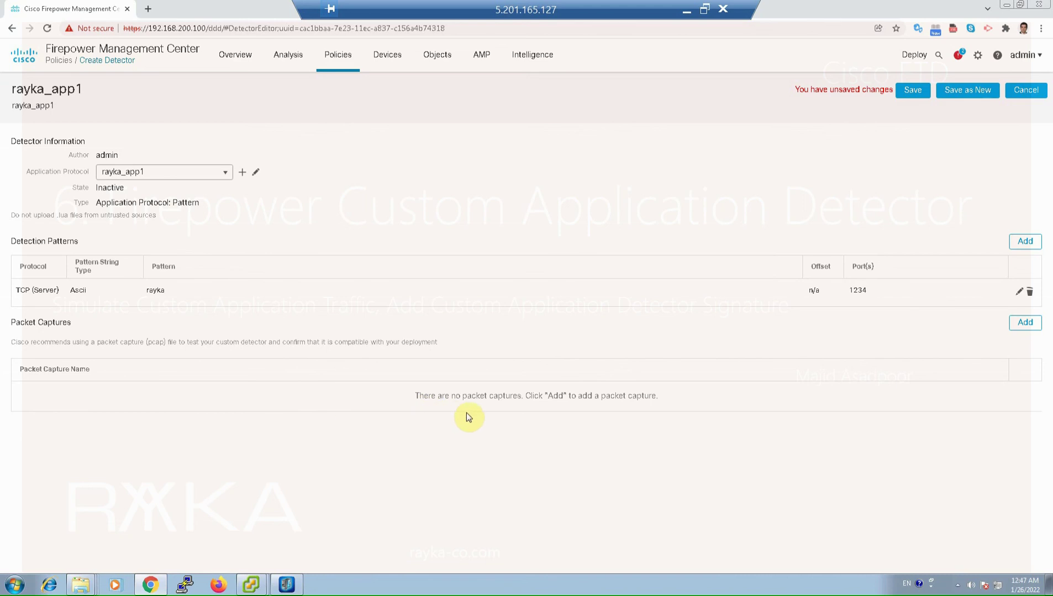
- Upload rayka1.pcapng from the Desktop as the detector's packet capture
{"action": "left_click", "coordinate": [1025, 324]}
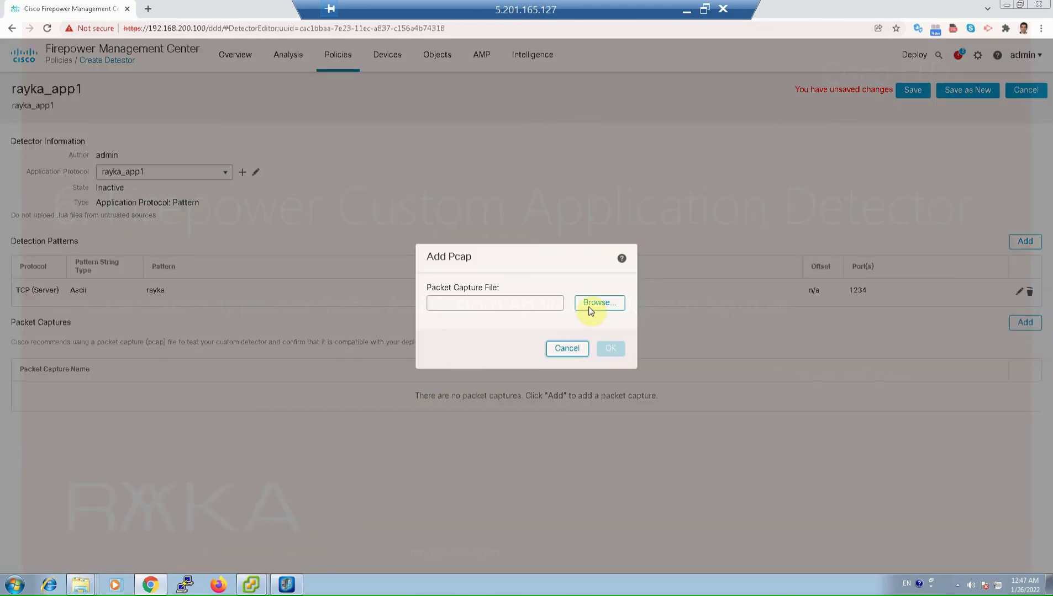
{"action": "left_click", "coordinate": [522, 303]}
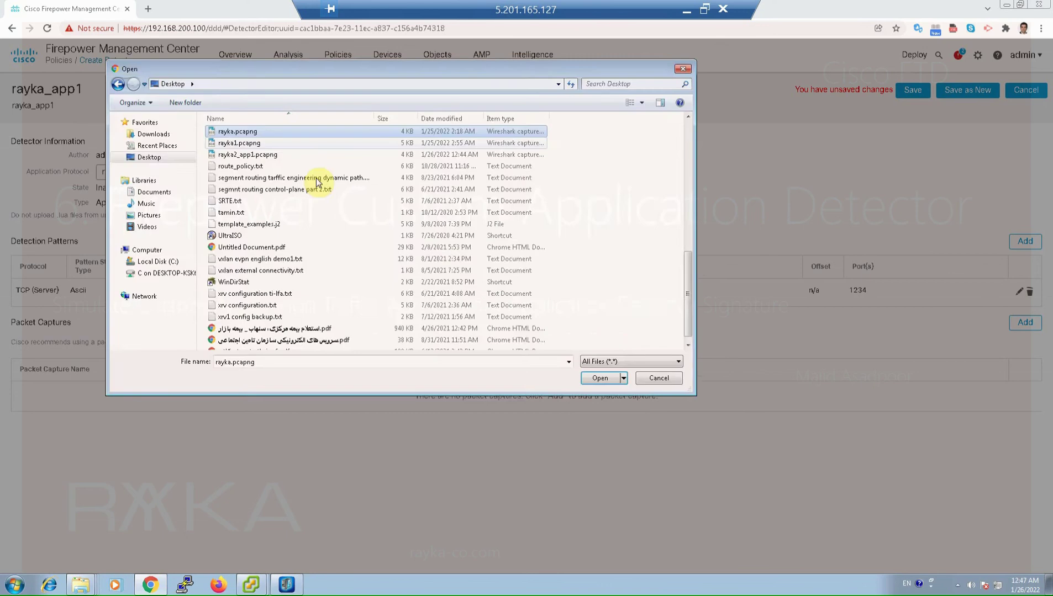
{"action": "double_click", "coordinate": [316, 179]}
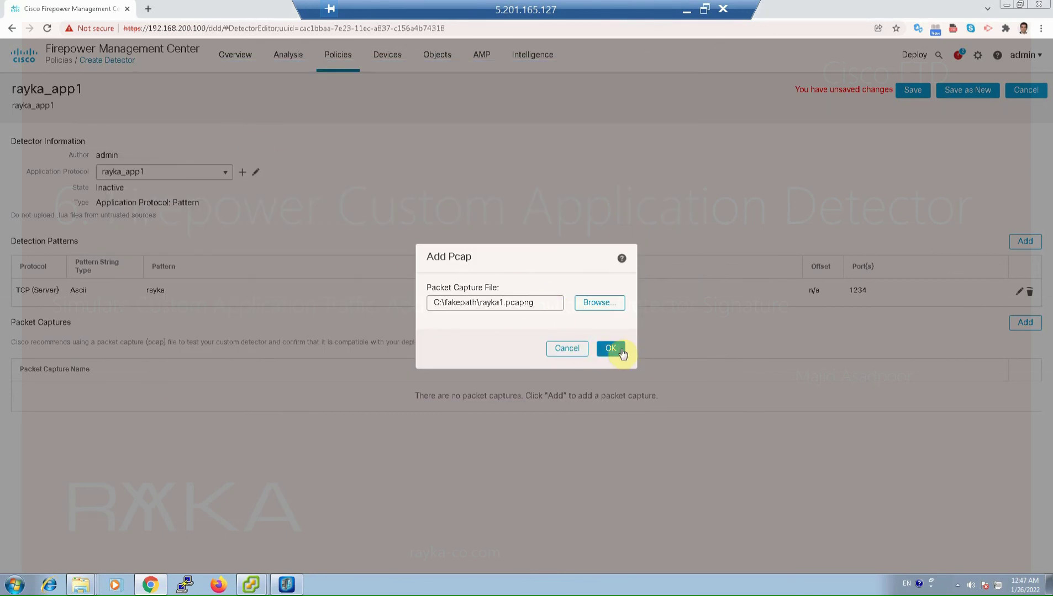
{"action": "left_click", "coordinate": [620, 349]}
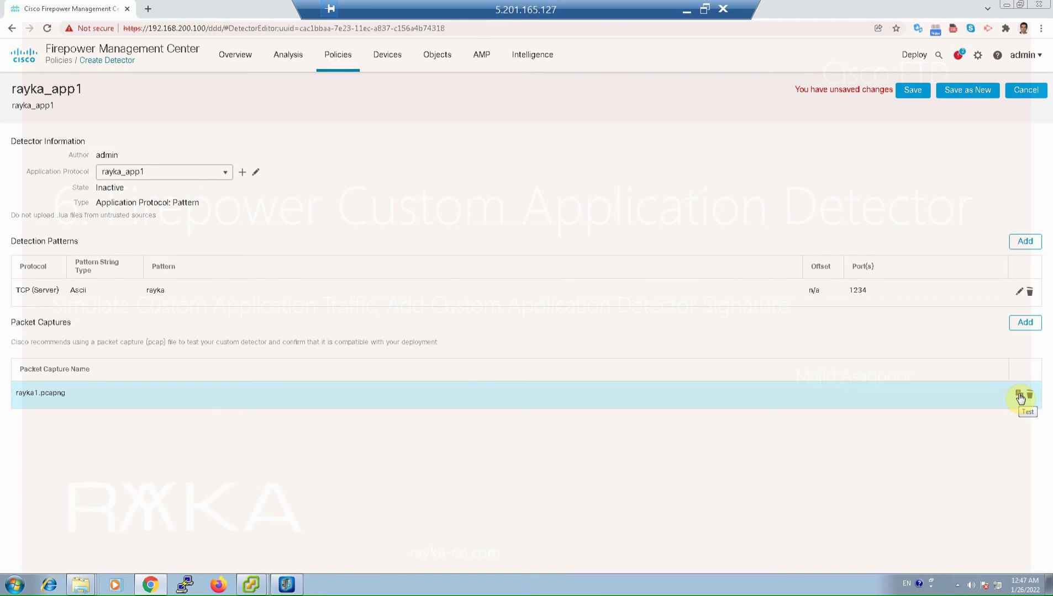
- Test rayka1.pcapng, retry with the pattern set to Client direction, and dismiss the Lua error
{"action": "left_click", "coordinate": [1020, 395]}
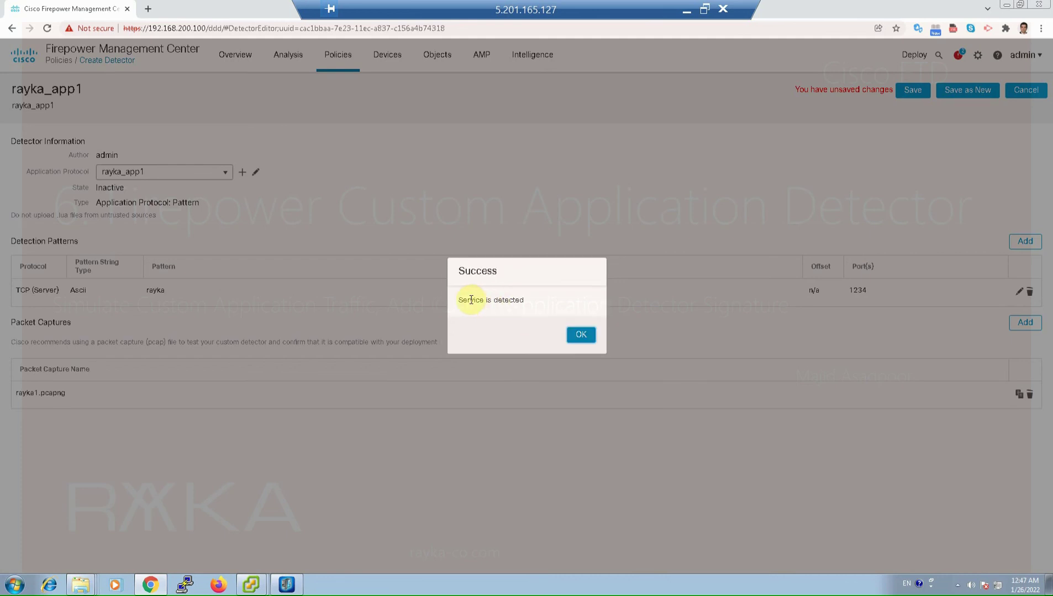
{"action": "left_click", "coordinate": [581, 336]}
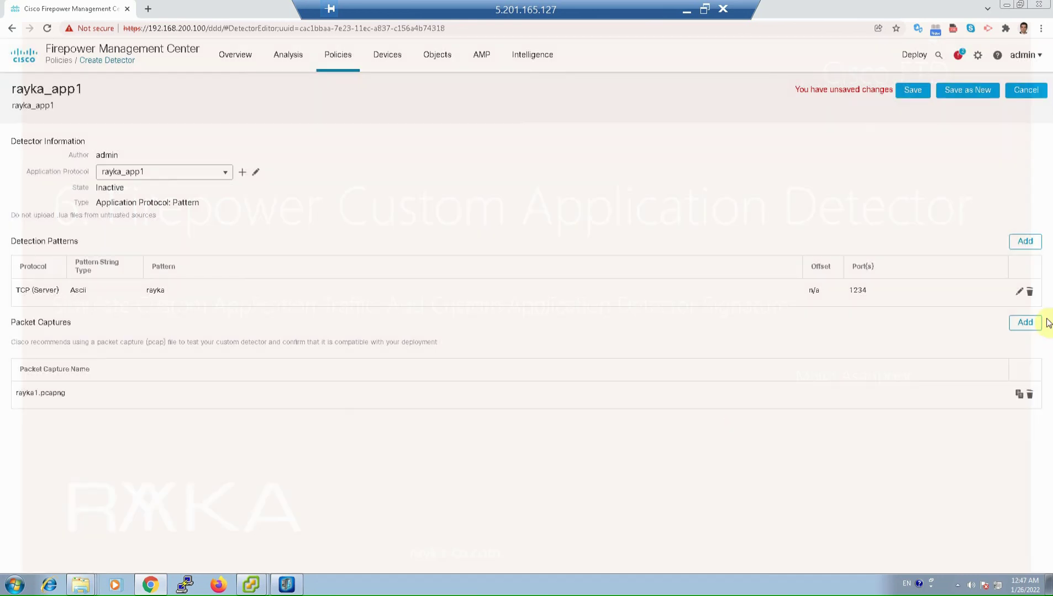
{"action": "left_click", "coordinate": [1019, 291]}
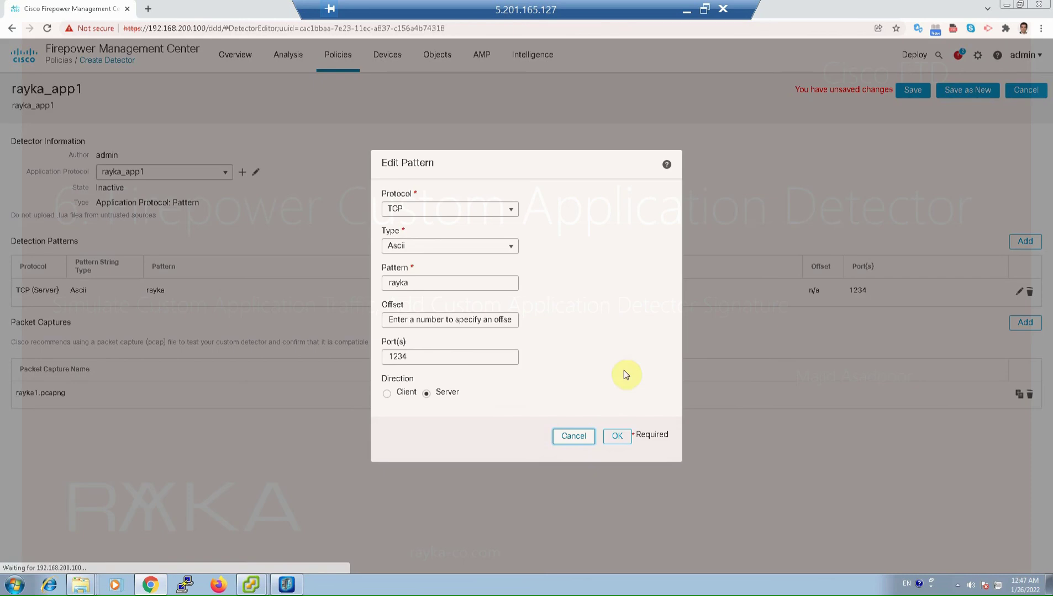
{"action": "left_click", "coordinate": [386, 393]}
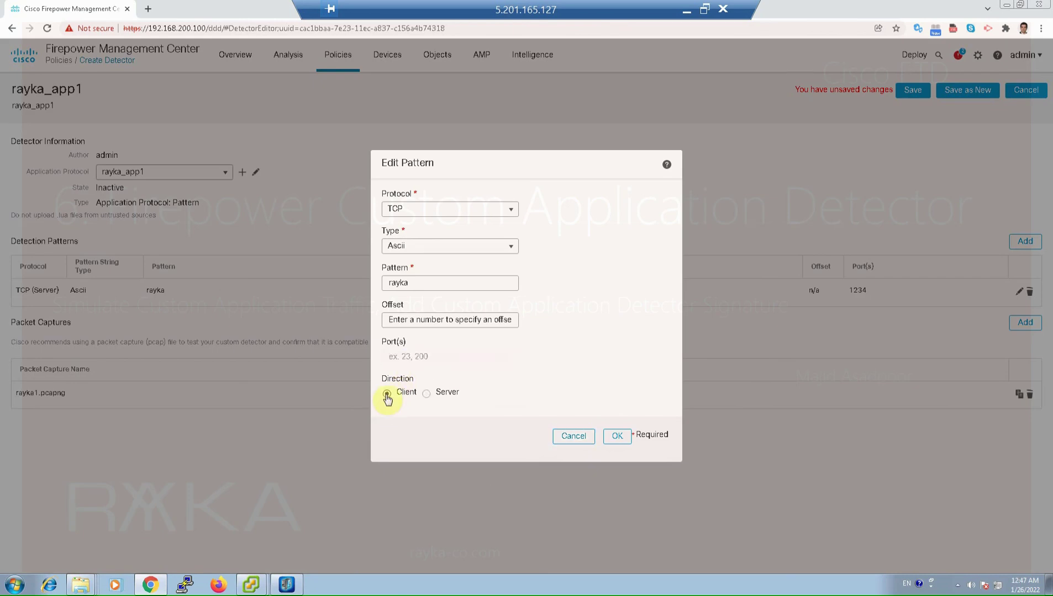
{"action": "left_click", "coordinate": [400, 285]}
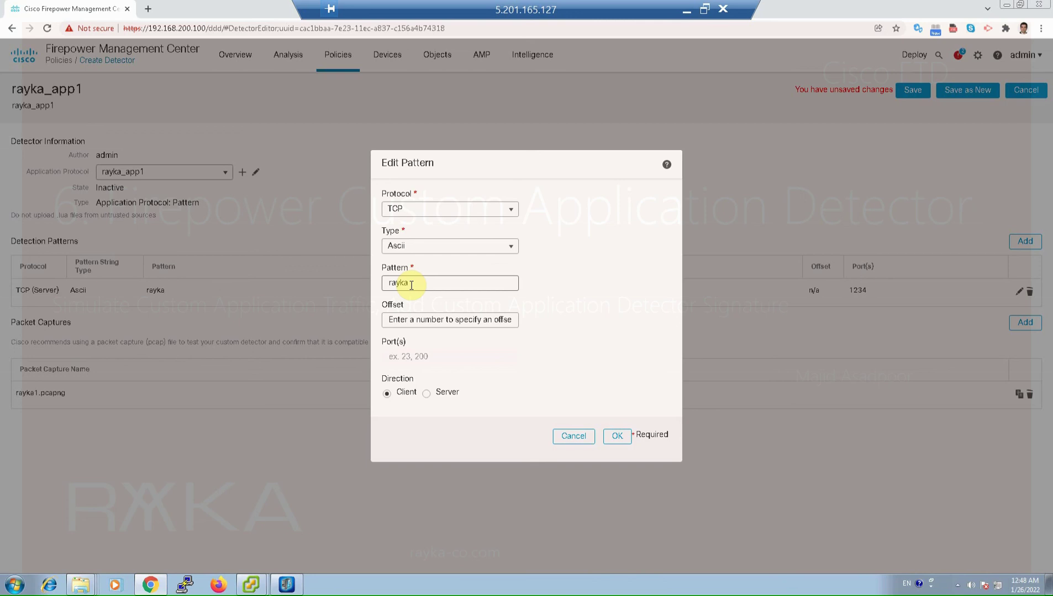
{"action": "left_click", "coordinate": [616, 435]}
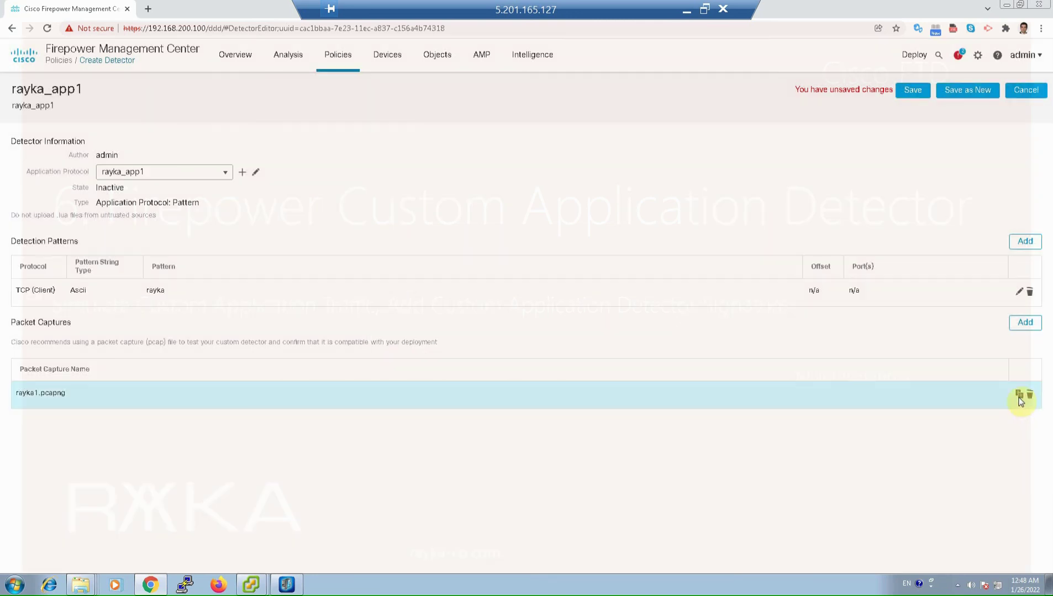
{"action": "left_click", "coordinate": [1019, 395]}
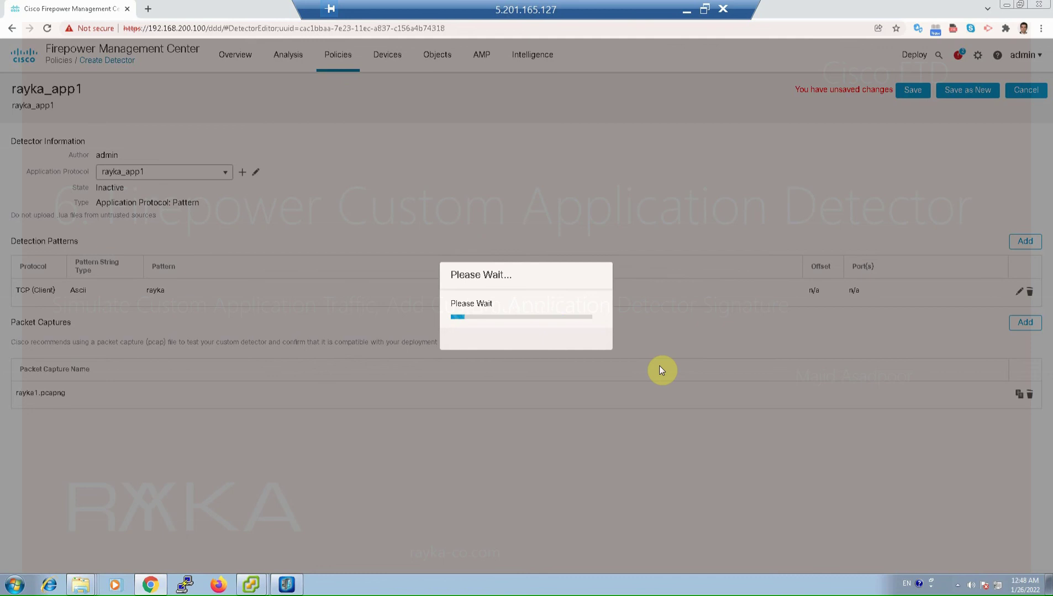
{"action": "left_click_drag", "start_coordinate": [543, 300], "coordinate": [577, 300]}
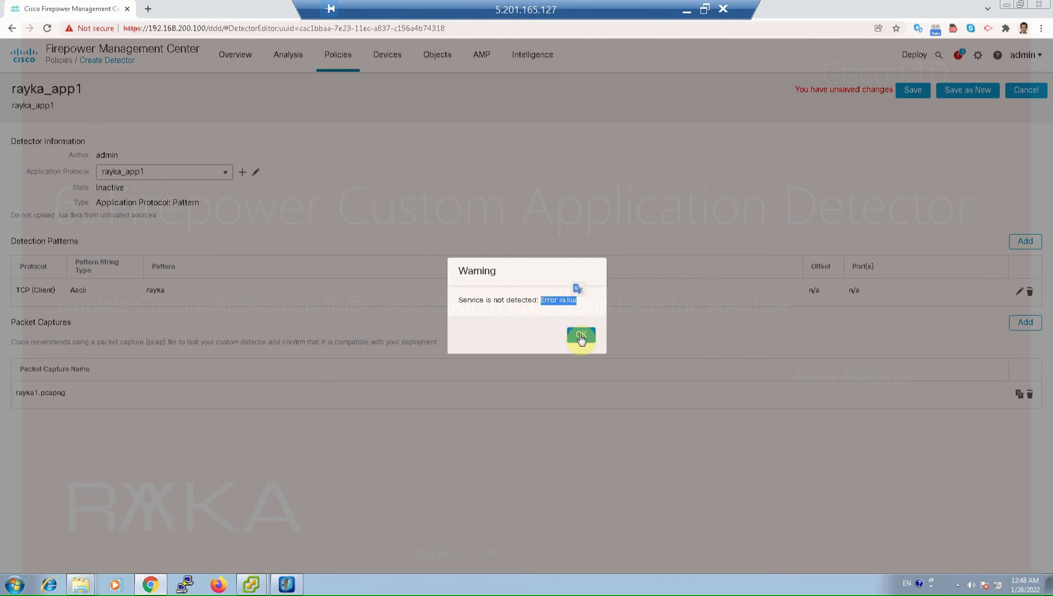
{"action": "key", "text": "Escape"}
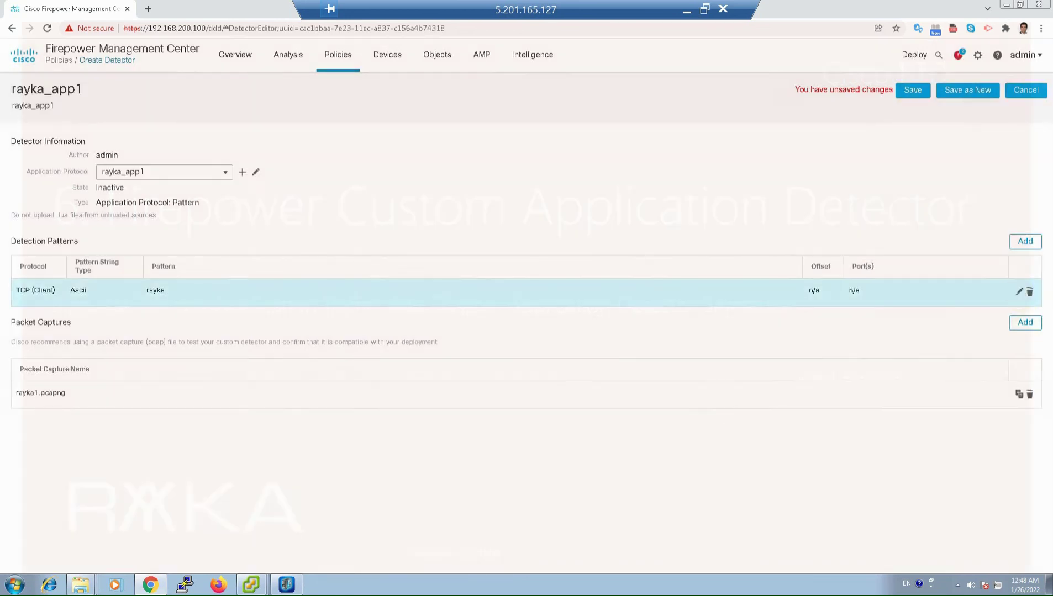
- Set the pattern to Server direction on port 1234, retest until 'Service is detected', and save
{"action": "left_click", "coordinate": [1019, 292]}
{"action": "left_click", "coordinate": [426, 393]}
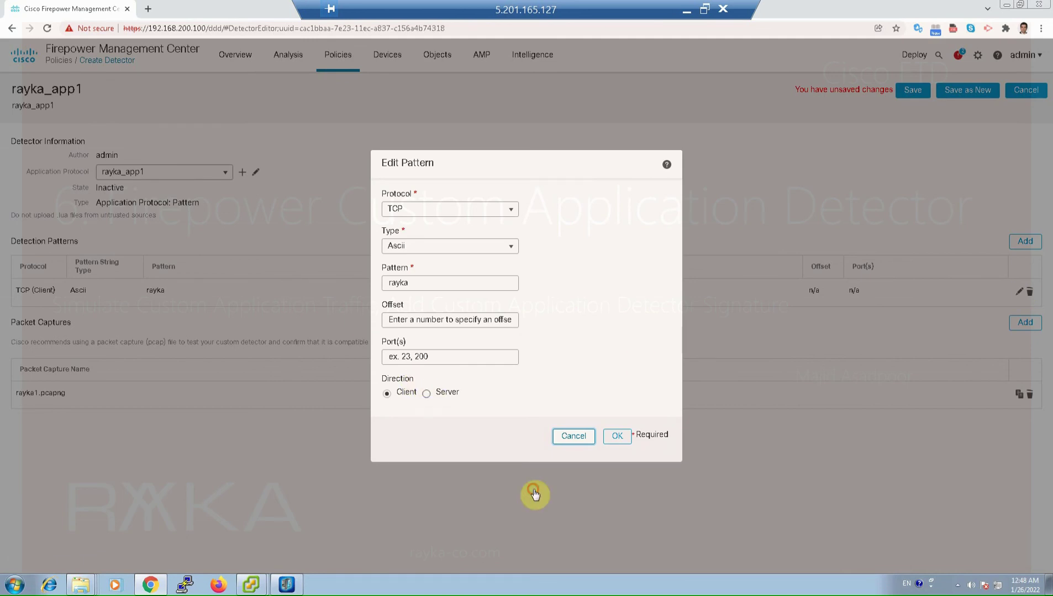
{"action": "key", "text": "shift+Tab"}
{"action": "type", "text": "123"}
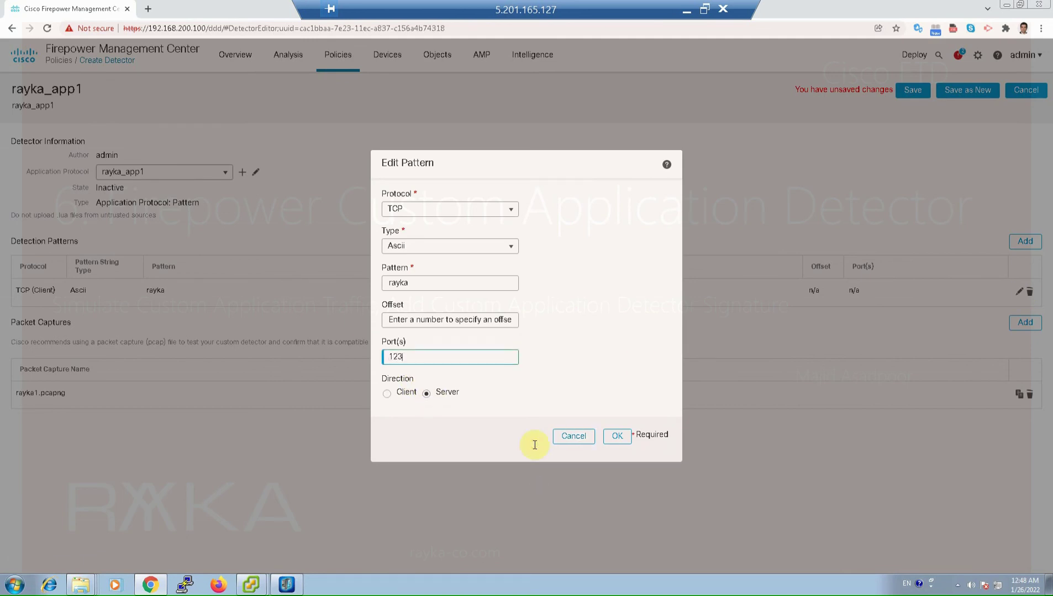
{"action": "type", "text": "4"}
{"action": "left_click", "coordinate": [617, 437]}
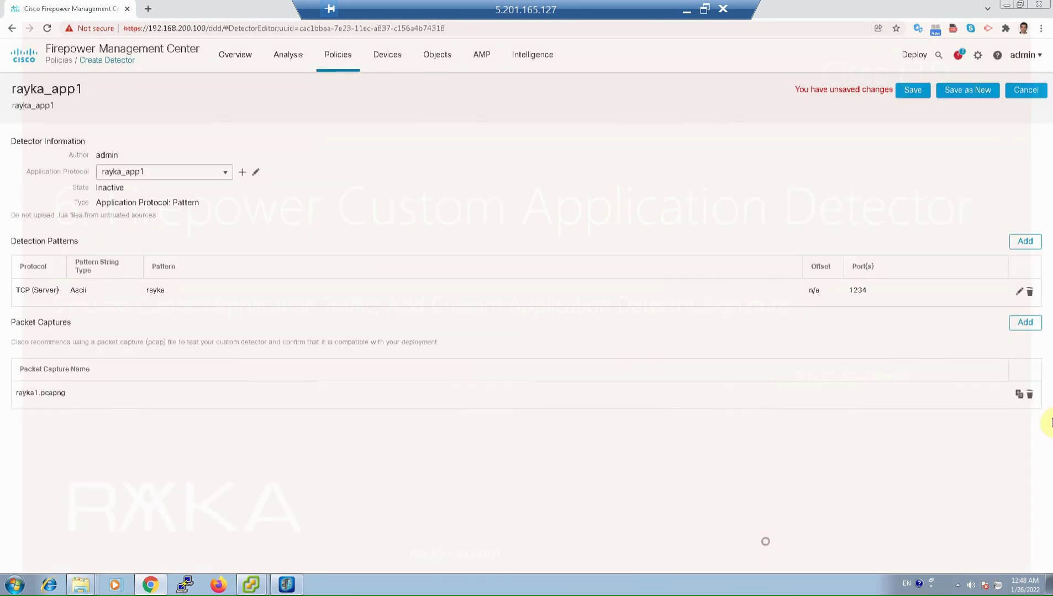
{"action": "left_click", "coordinate": [1019, 394]}
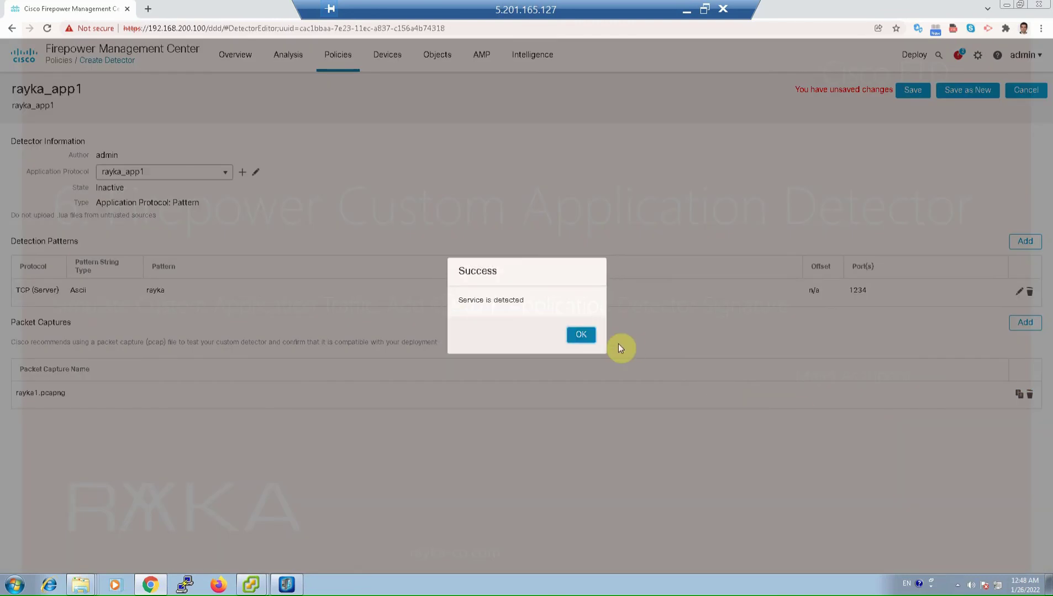
{"action": "left_click", "coordinate": [581, 335]}
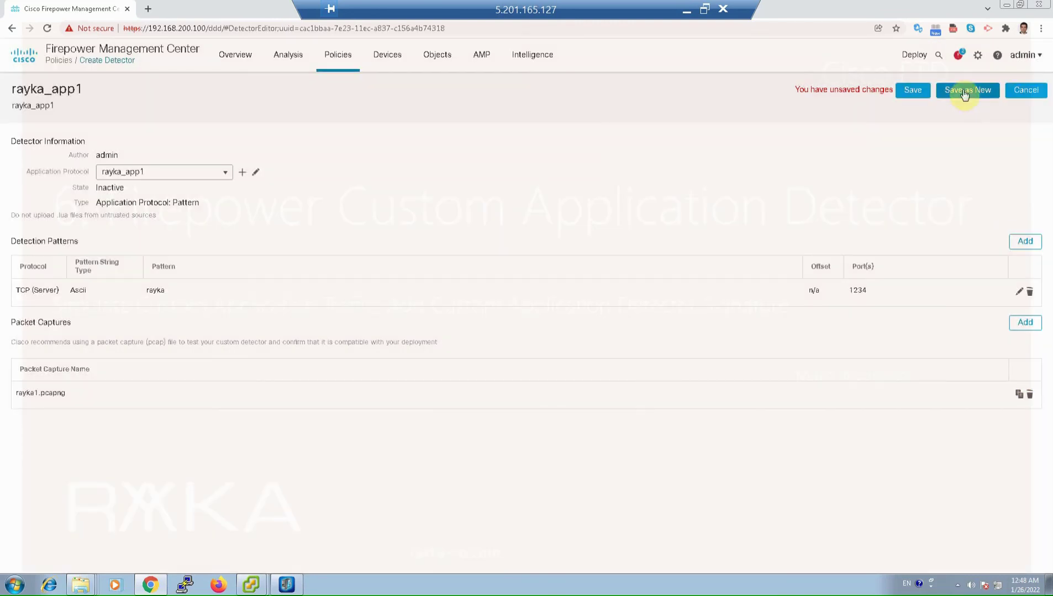
{"action": "left_click", "coordinate": [920, 96]}
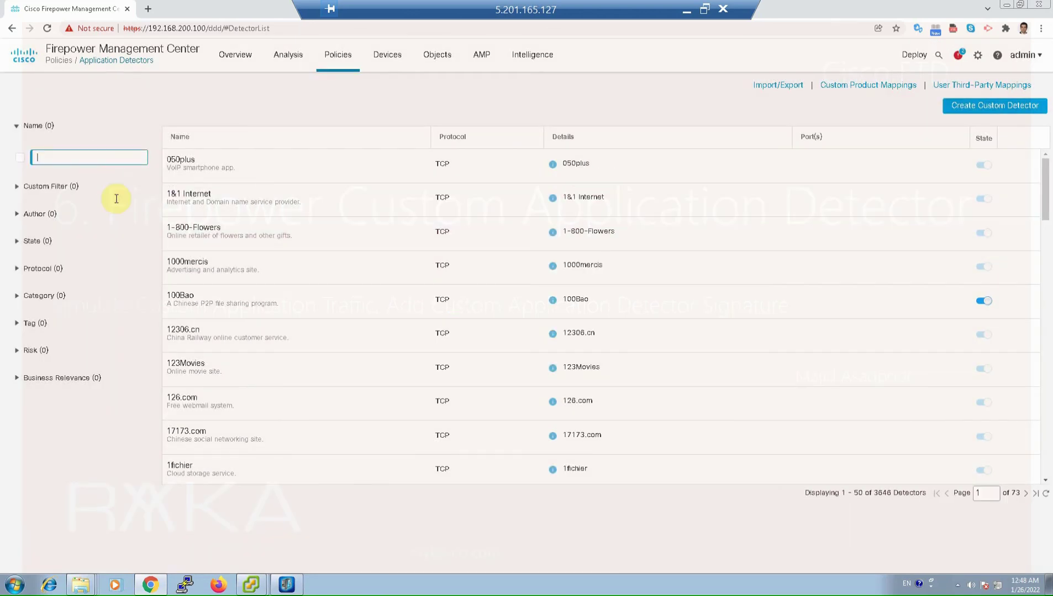
- Filter detectors by name rayka and activate rayka_app1, accepting the Snort restart
{"action": "type", "text": "ayka"}
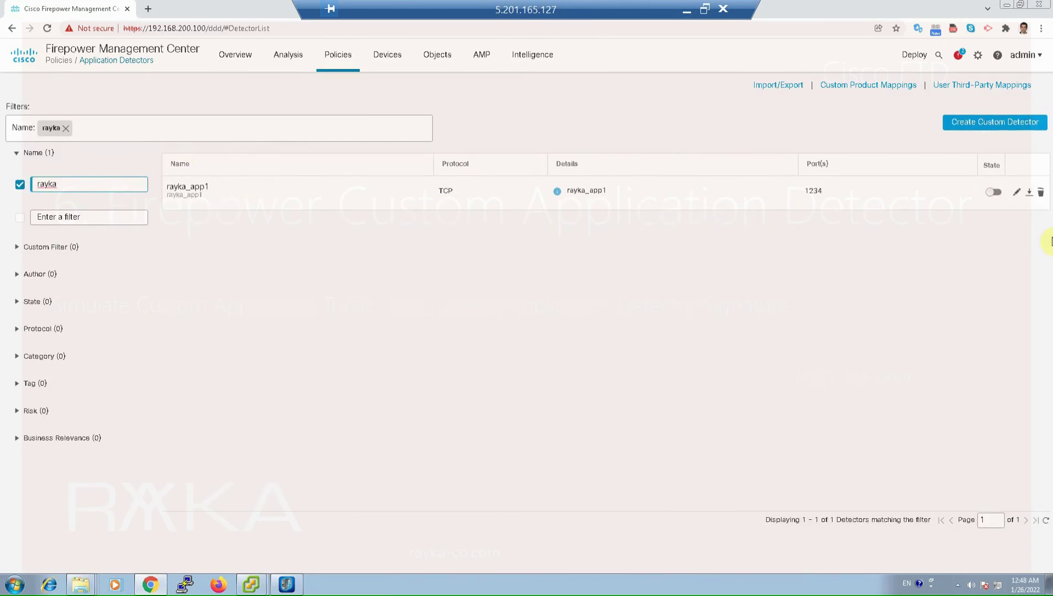
{"action": "left_click", "coordinate": [993, 192]}
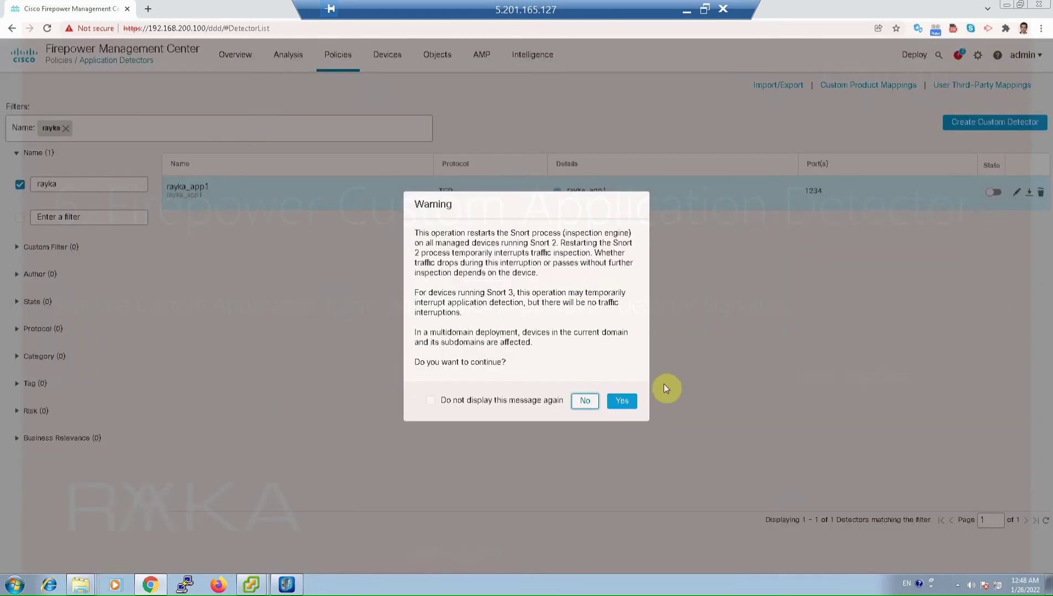
{"action": "left_click", "coordinate": [612, 402]}
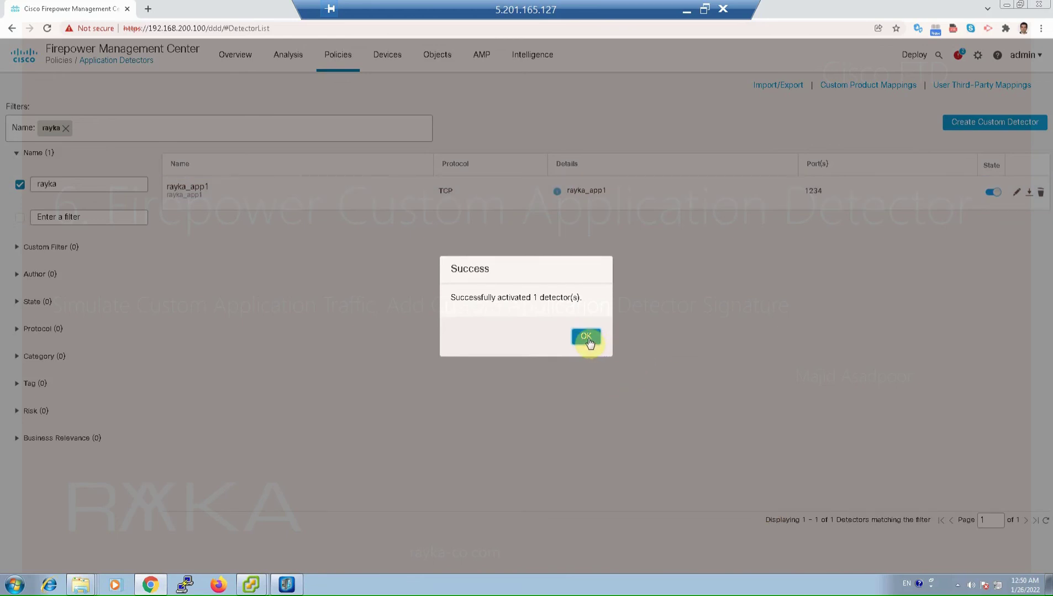
{"action": "left_click", "coordinate": [588, 341]}
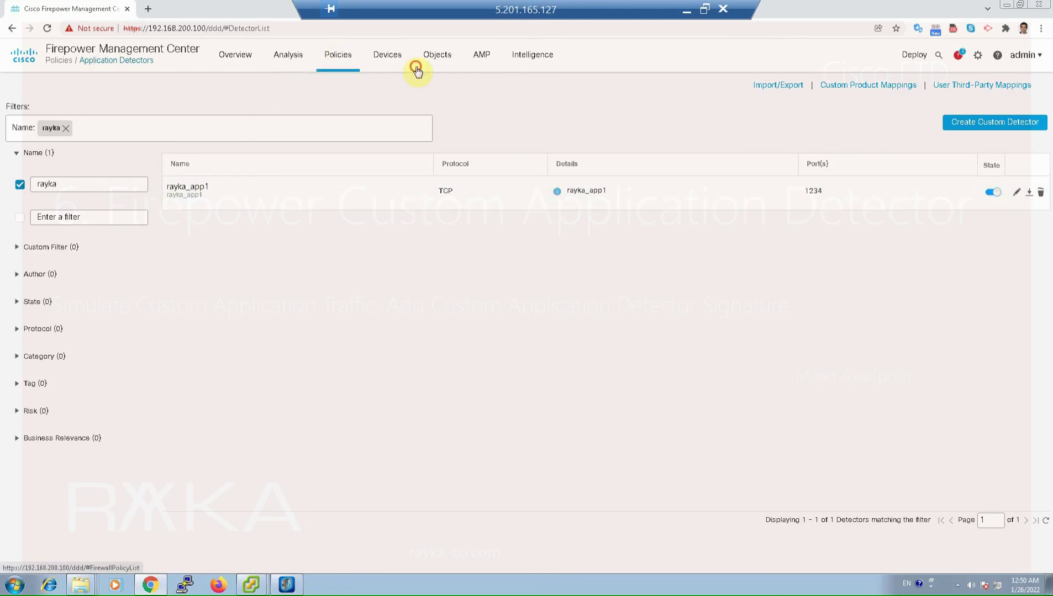
- Open the permit_all rule of ACL Policy1 from Access Control for editing
{"action": "mouse_move", "coordinate": [337, 83]}
{"action": "left_click", "coordinate": [339, 103]}
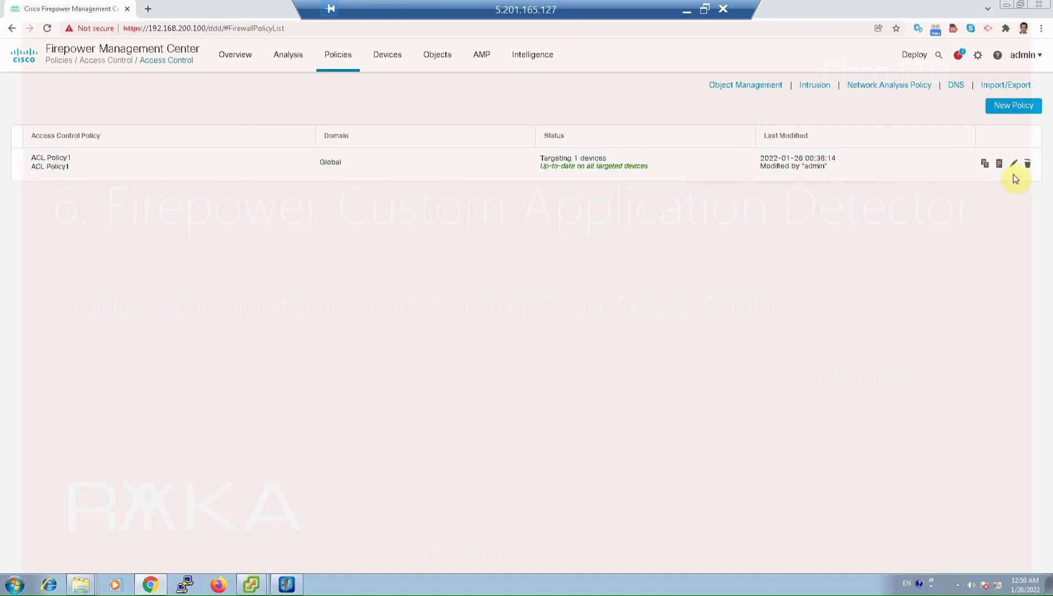
{"action": "left_click", "coordinate": [1013, 164]}
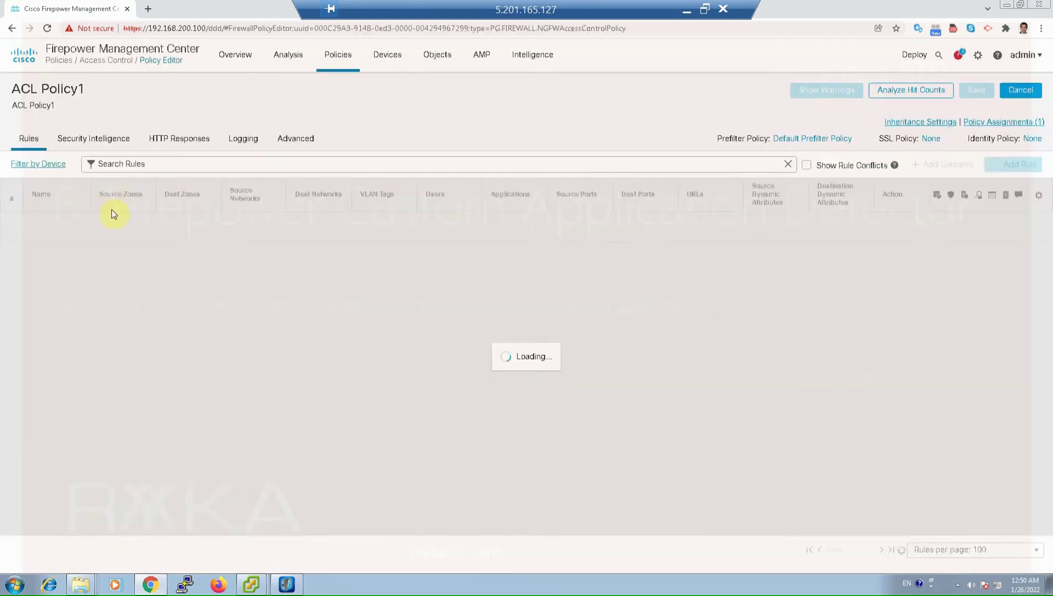
{"action": "left_click", "coordinate": [134, 252]}
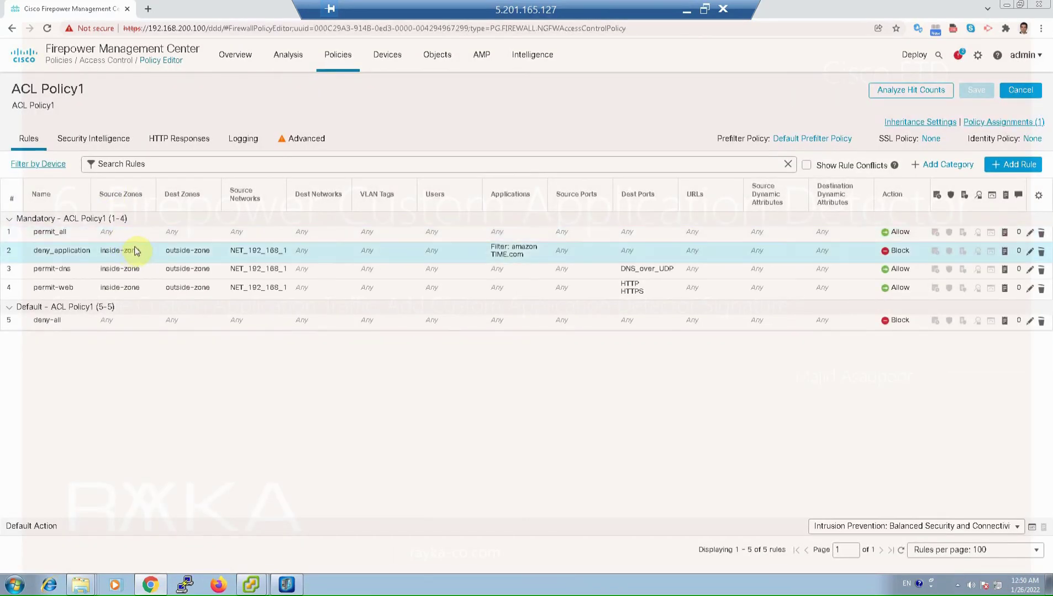
{"action": "left_click", "coordinate": [135, 233]}
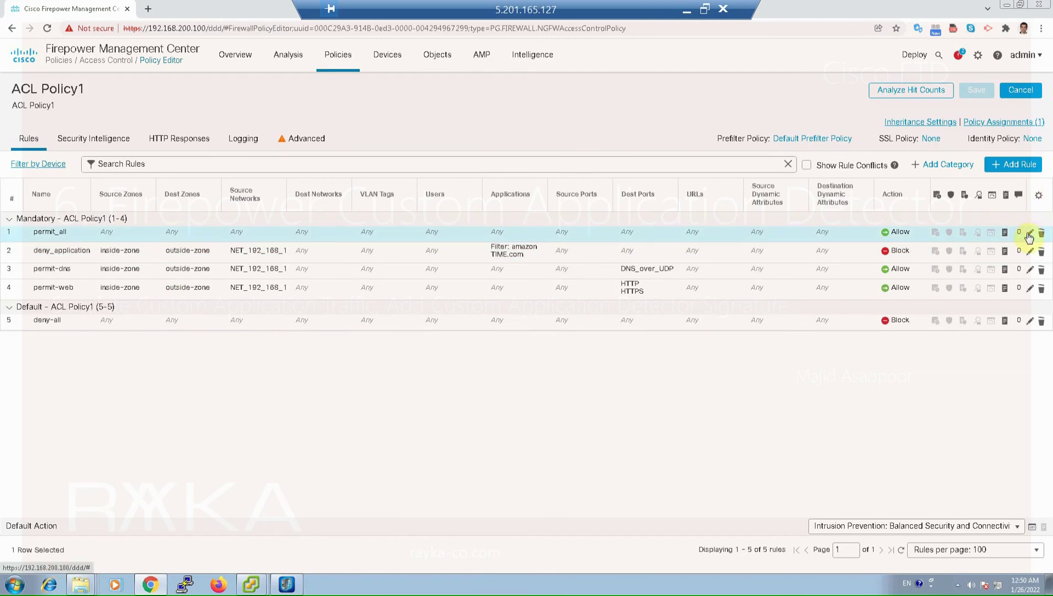
{"action": "double_click", "coordinate": [377, 218]}
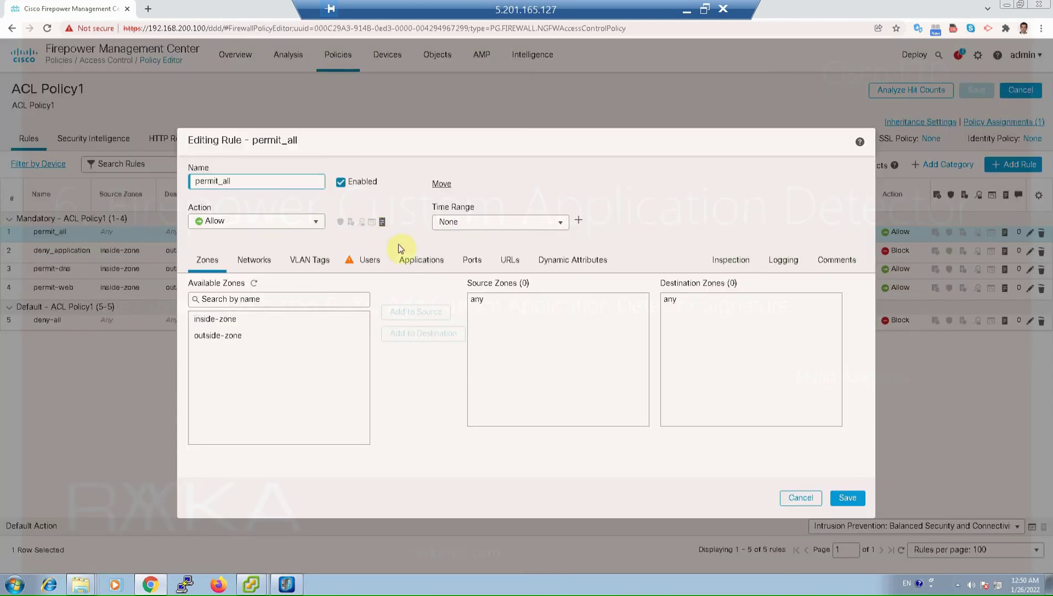
- Search applications for rayka_ and select rayka_app1 in the rule's Applications tab
{"action": "left_click", "coordinate": [418, 261]}
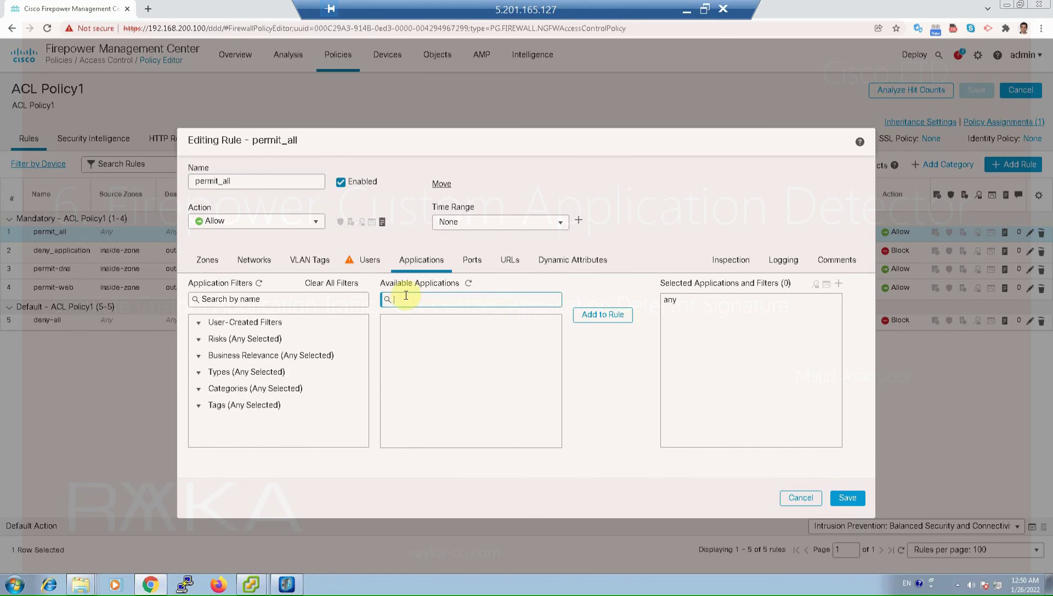
{"action": "type", "text": "rayka_"}
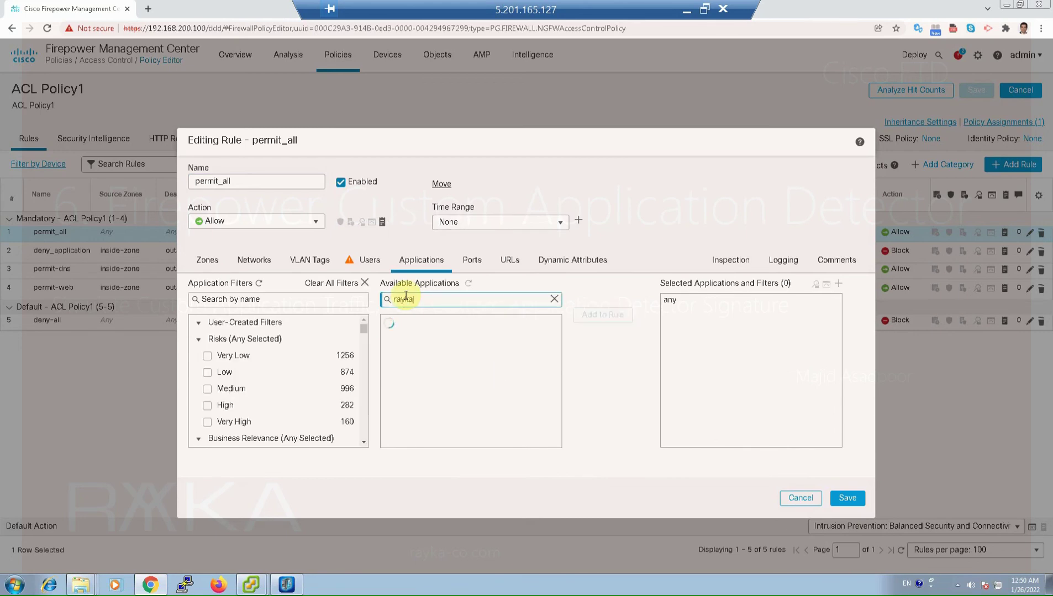
{"action": "left_click", "coordinate": [431, 344]}
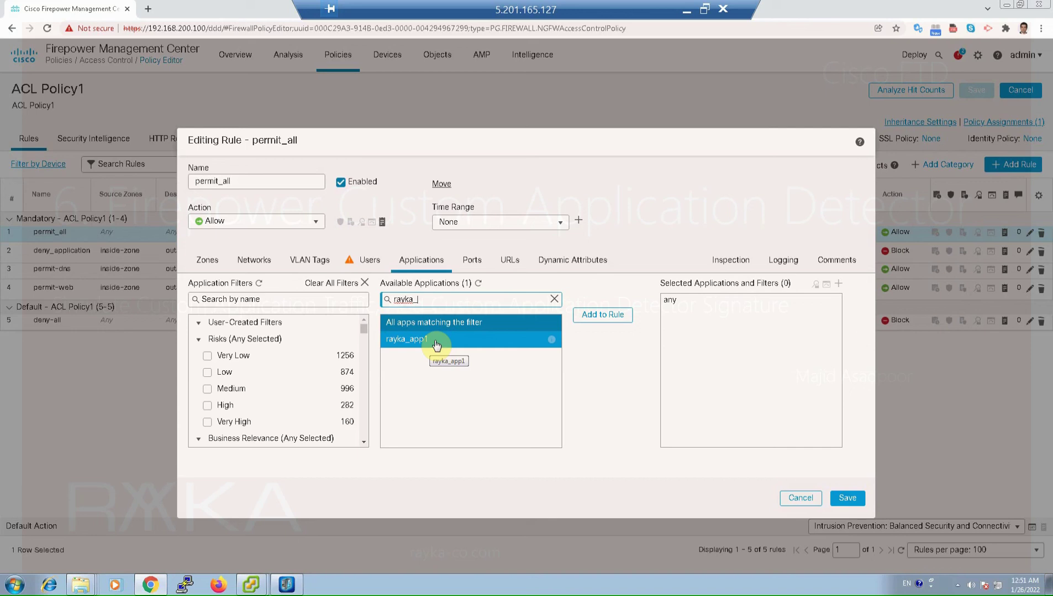
{"action": "left_click", "coordinate": [437, 345]}
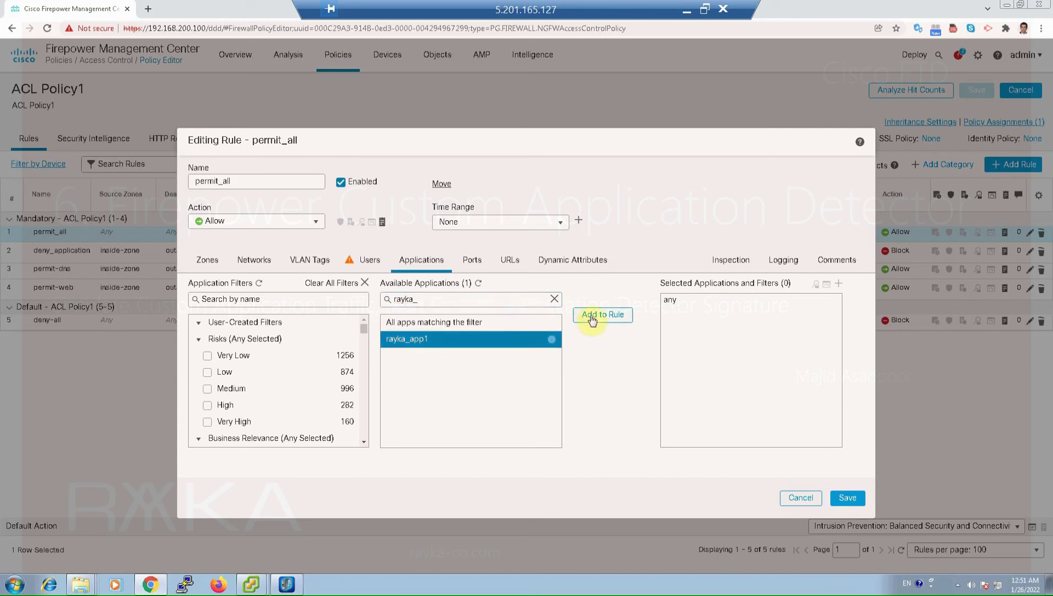